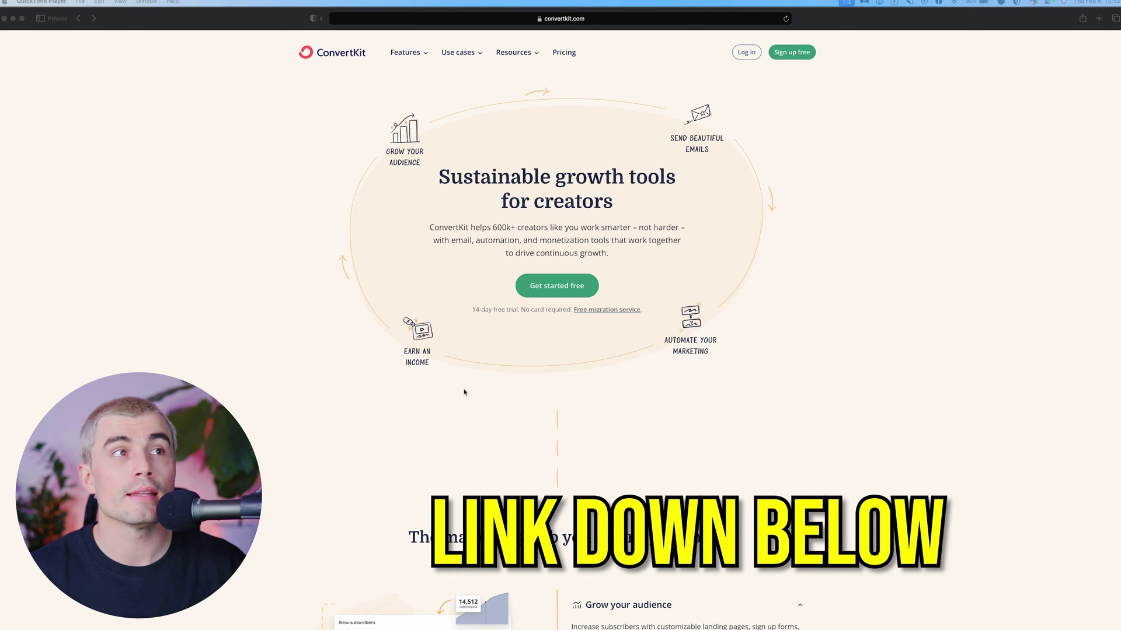
# Begin a free ConvertKit account from the homepage's 'Get started free' button
pyautogui.click(554, 291)
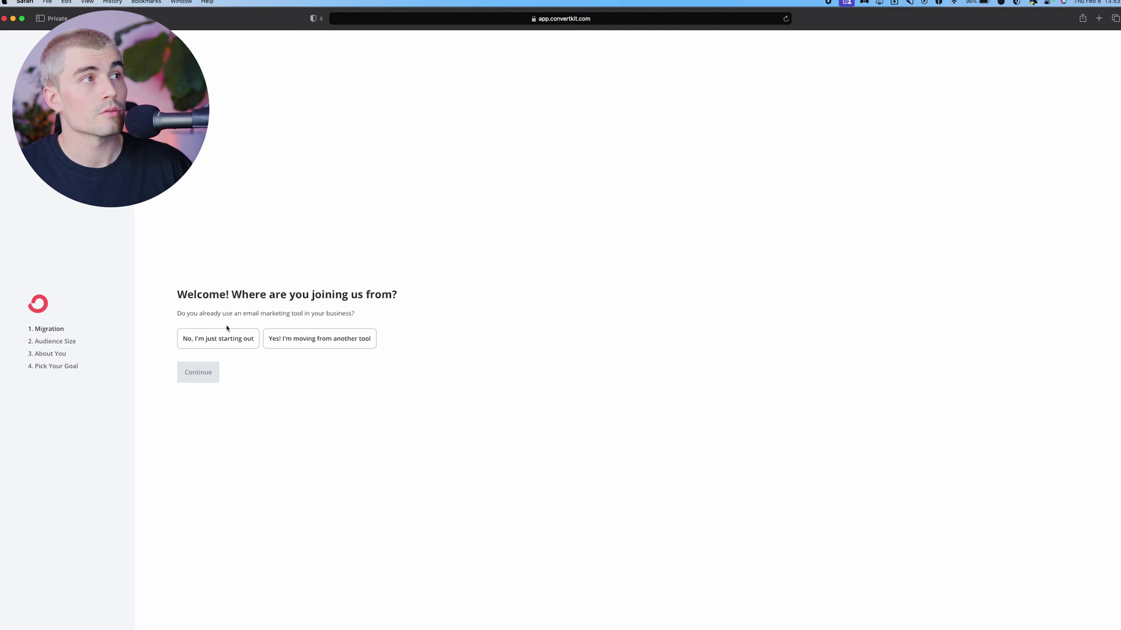
# Answer that you're just starting out with 1 to 1,000 followers, and accept the convertkit-expert domain
pyautogui.click(222, 342)
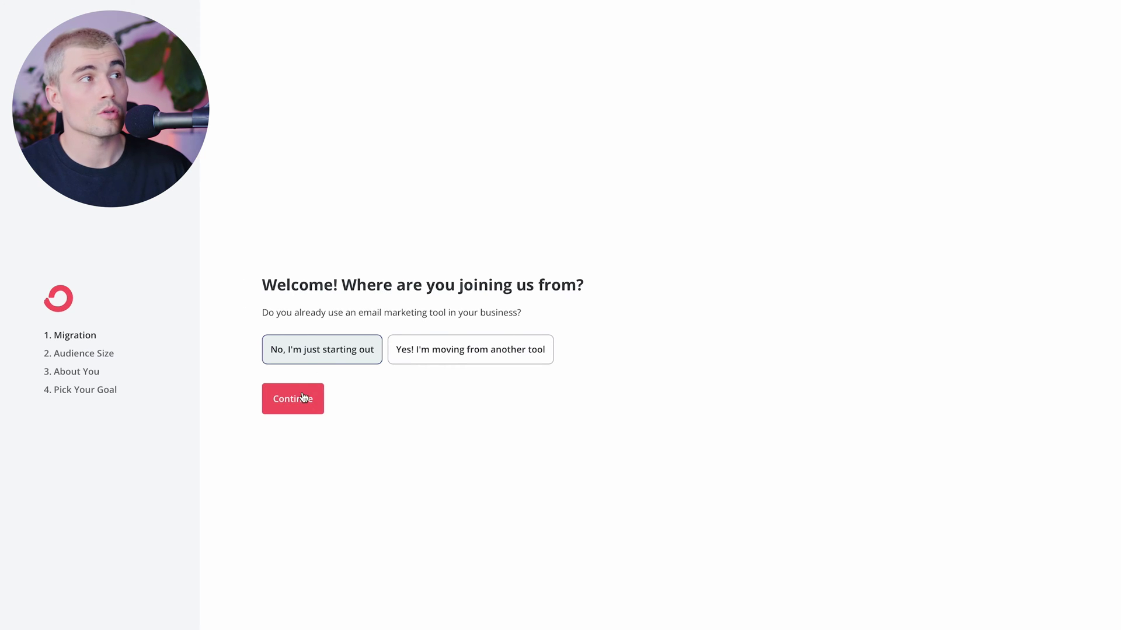
pyautogui.click(301, 400)
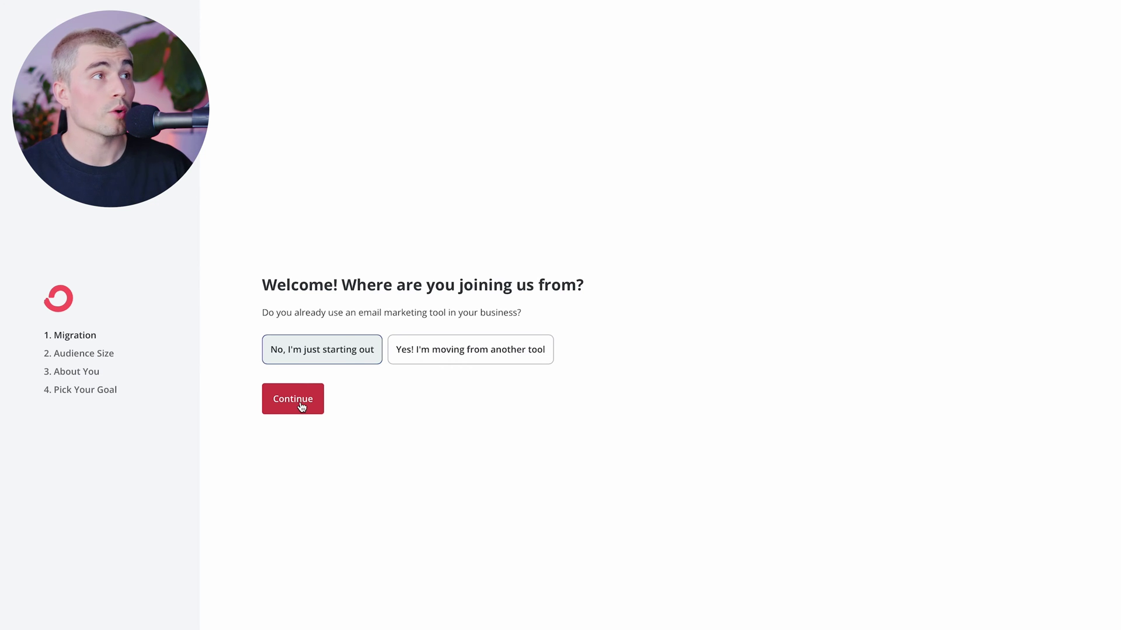
pyautogui.click(296, 400)
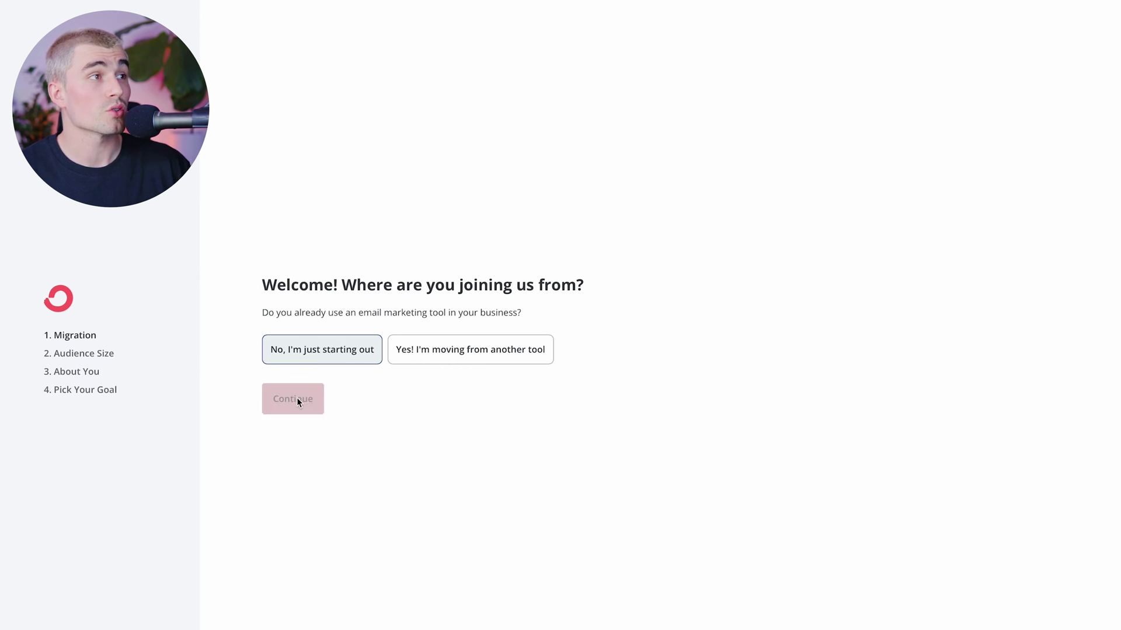
pyautogui.click(295, 353)
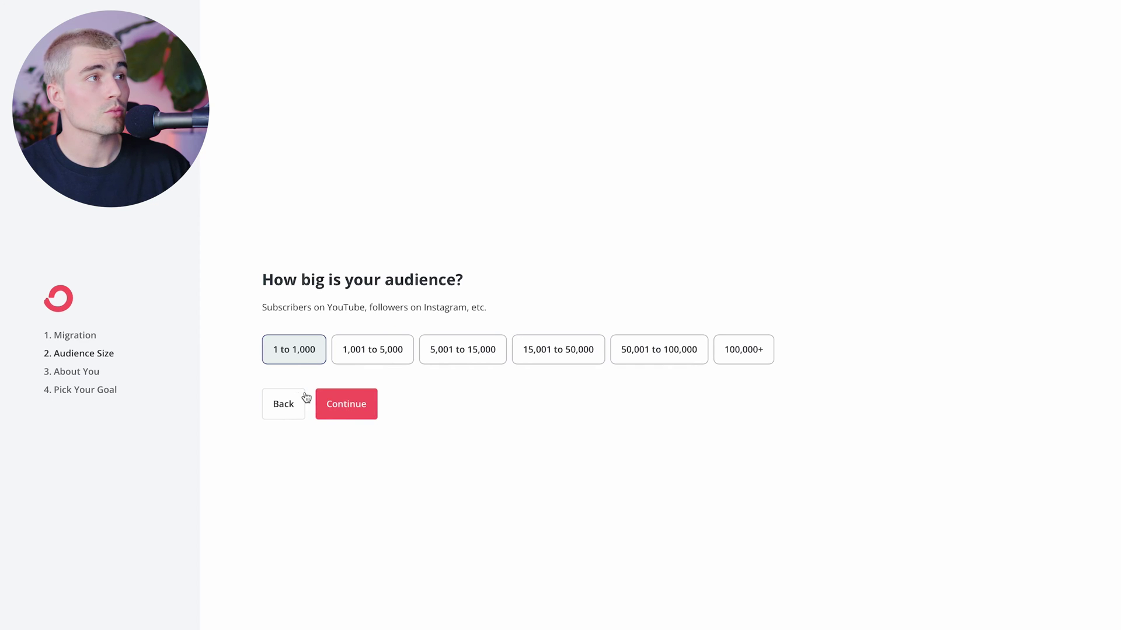
pyautogui.click(359, 409)
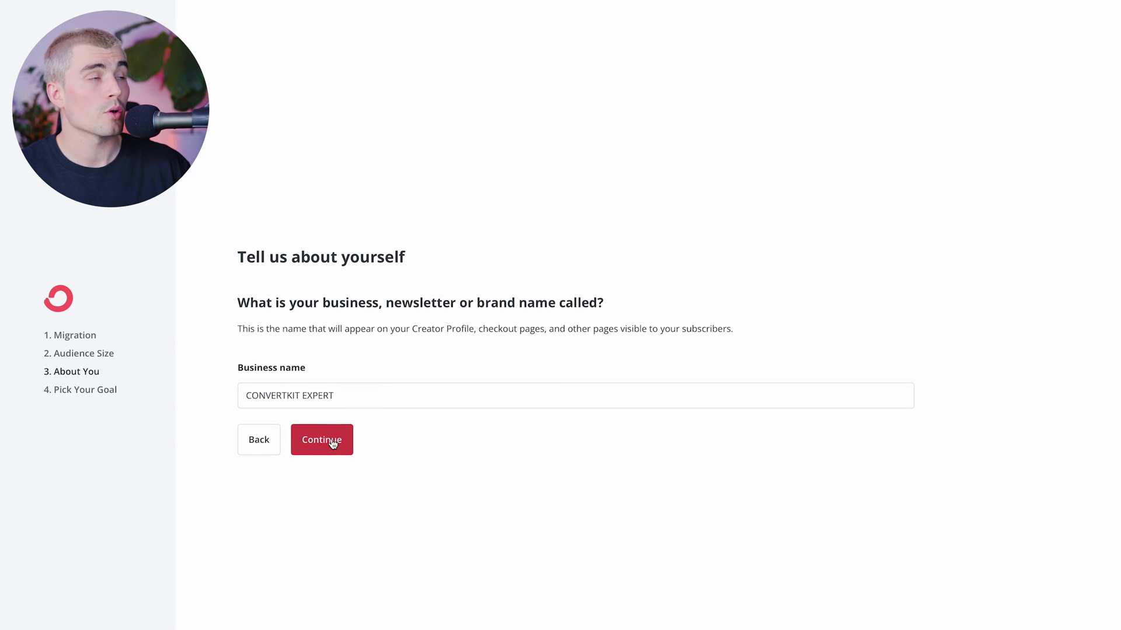
pyautogui.click(332, 444)
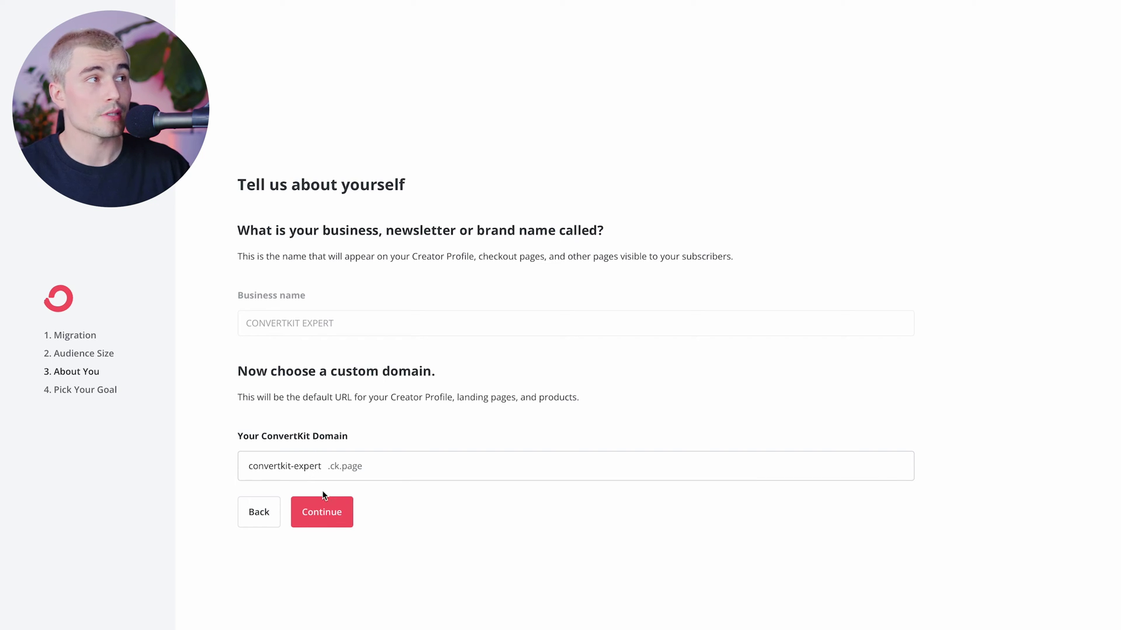
pyautogui.click(333, 519)
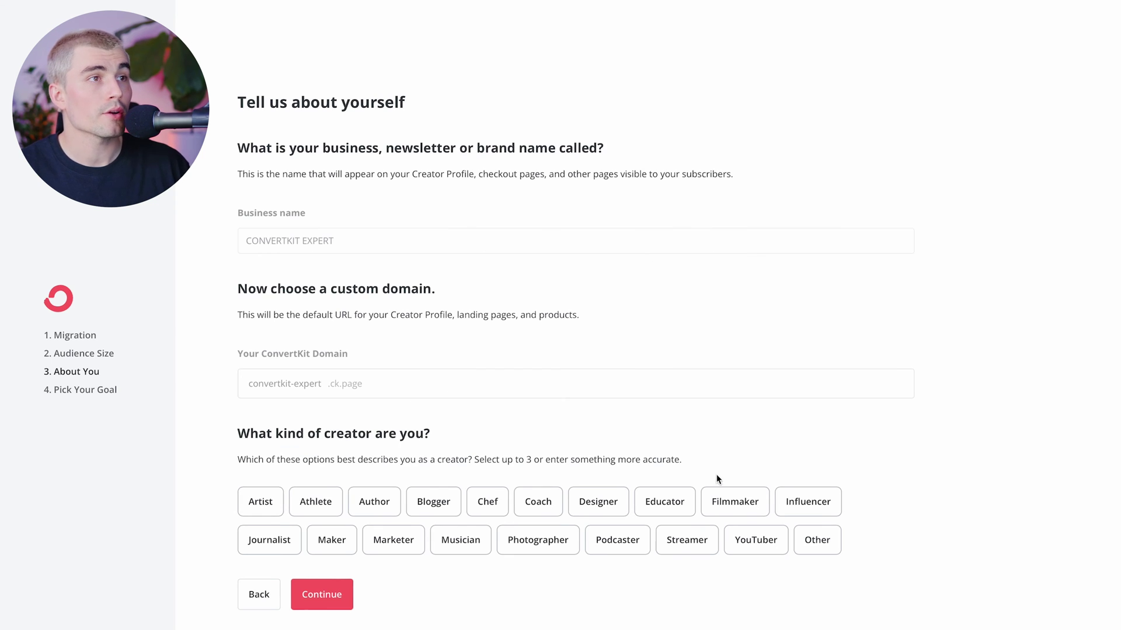
# Describe yourself as a YouTuber with the goal 'Grow my list' and finish onboarding without links
pyautogui.click(744, 541)
pyautogui.click(340, 602)
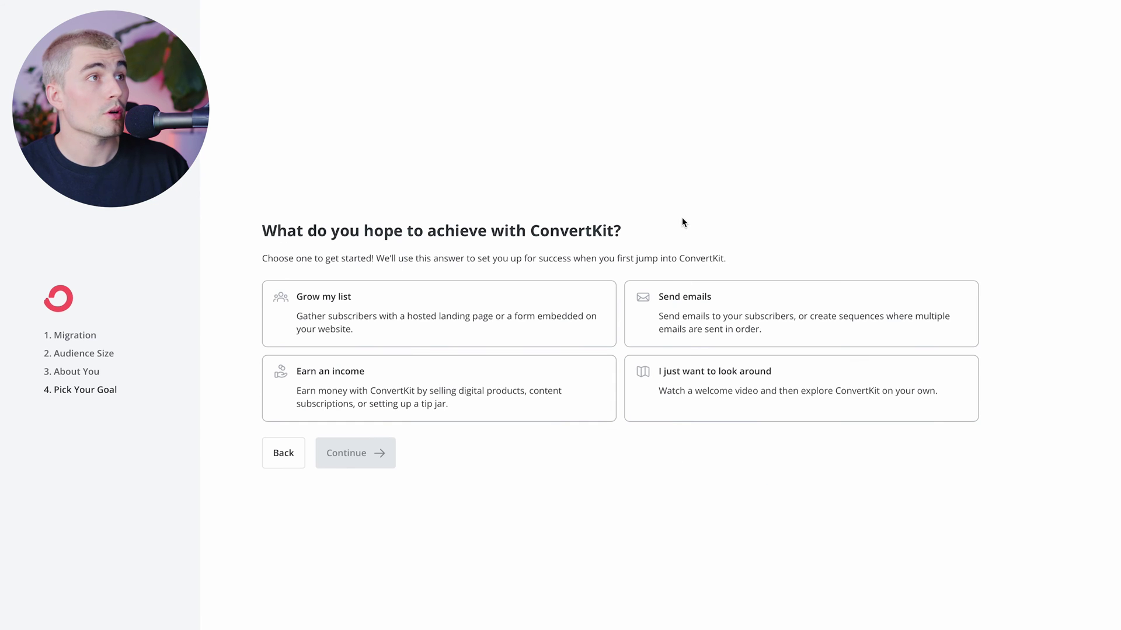
pyautogui.click(385, 318)
pyautogui.click(375, 455)
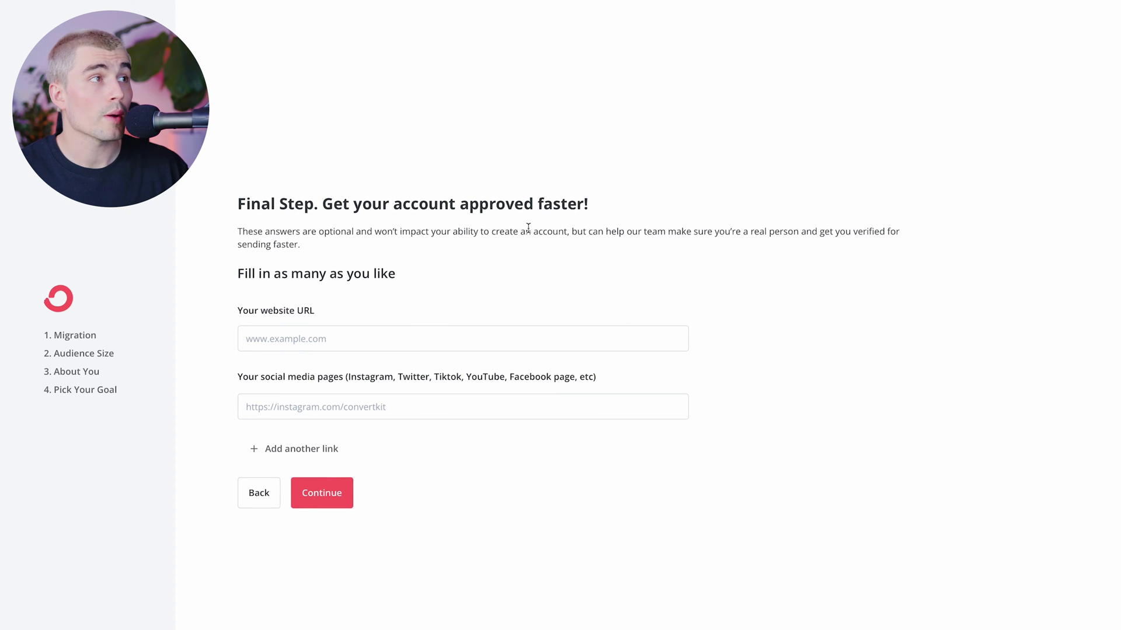
pyautogui.click(322, 495)
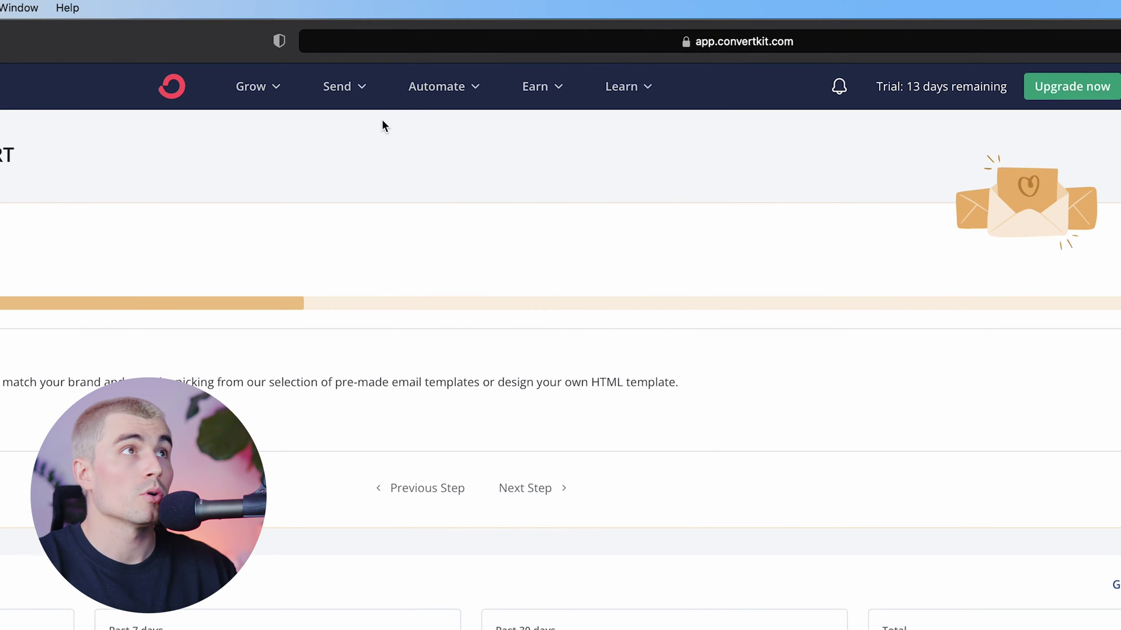
# Browse the Subscribers overview and the Creator Profile editor from the Grow menu
pyautogui.click(255, 91)
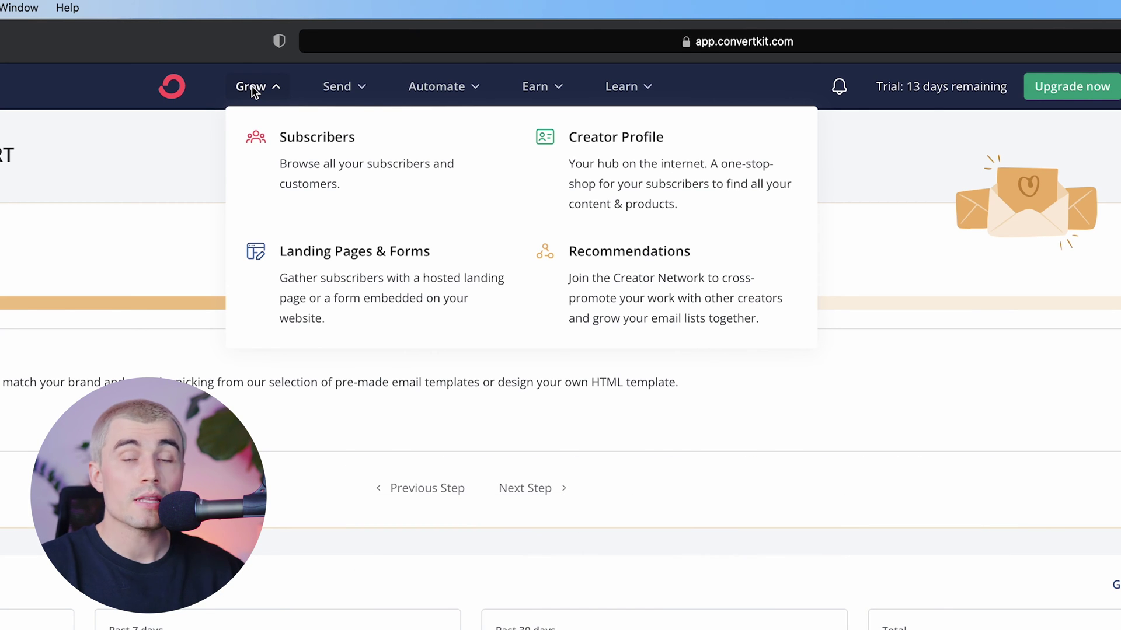
pyautogui.click(292, 139)
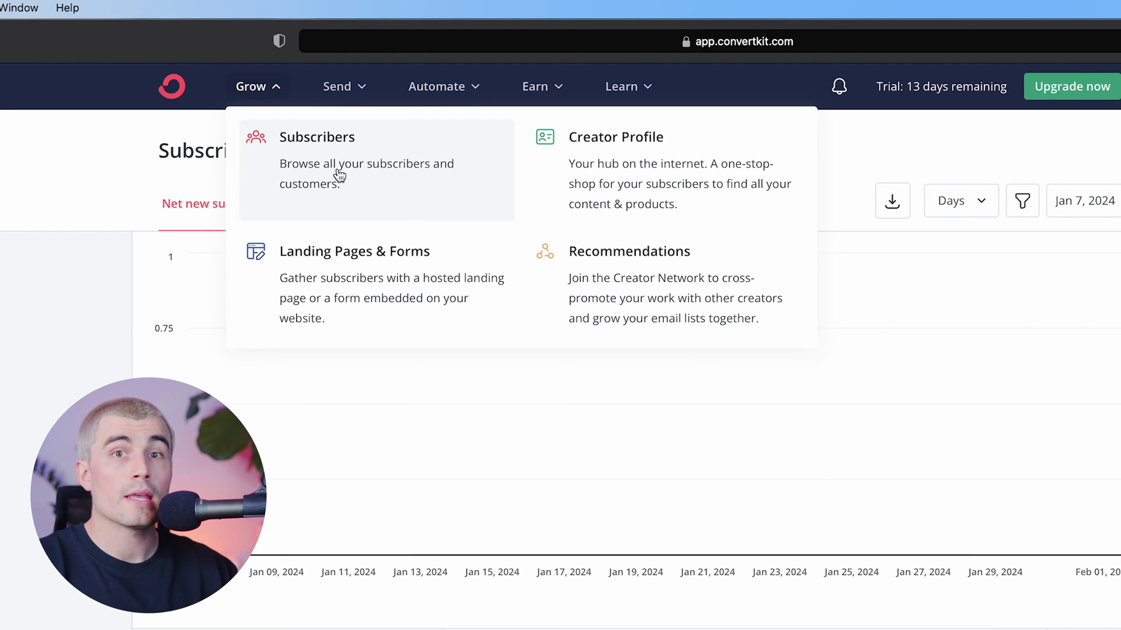
pyautogui.click(642, 188)
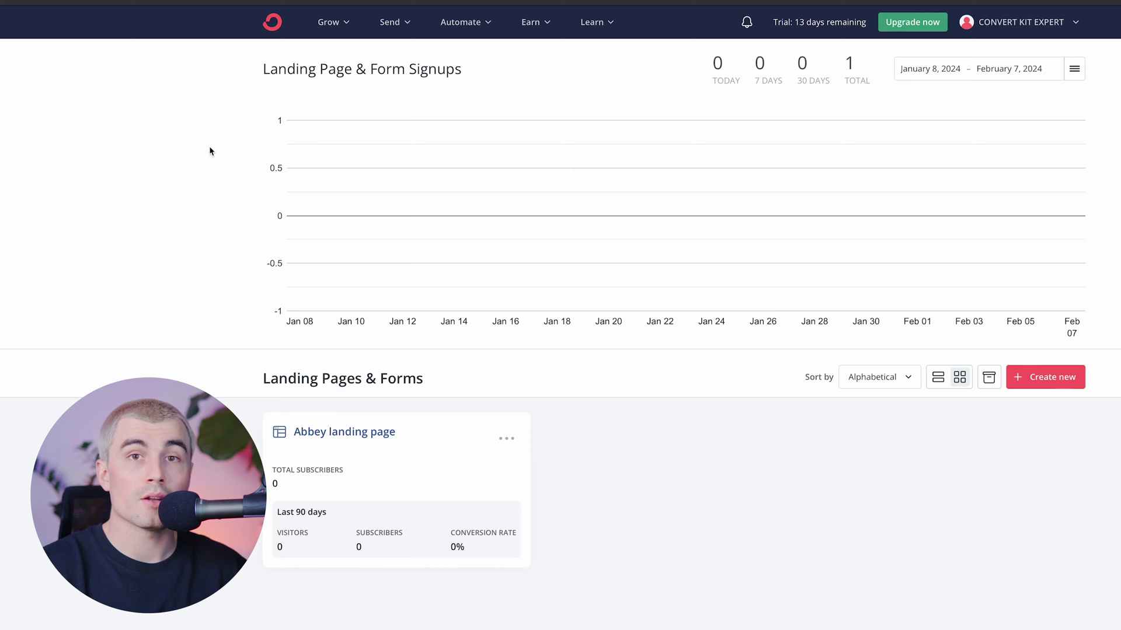
# Open the Creator Network recommendations page from the Grow menu
pyautogui.click(327, 22)
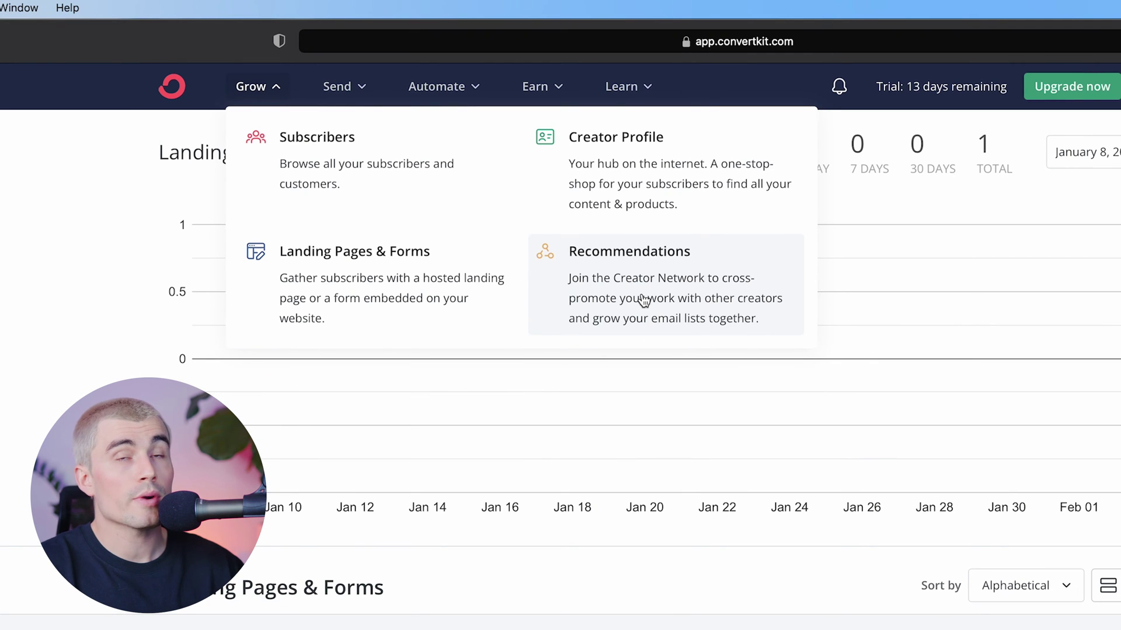
pyautogui.click(644, 301)
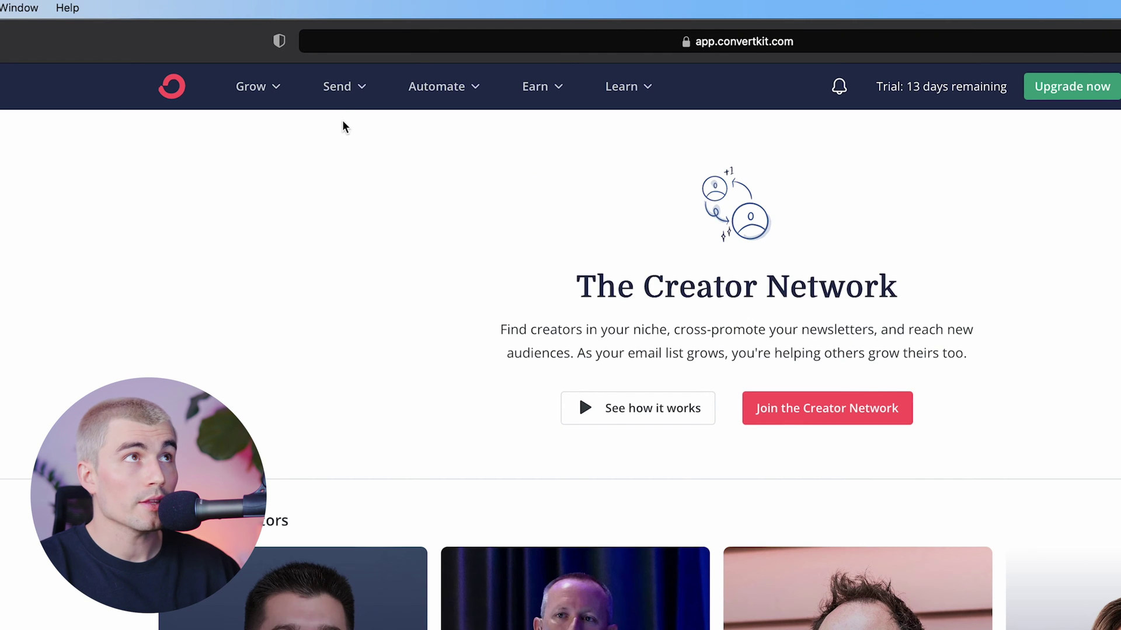
pyautogui.click(348, 46)
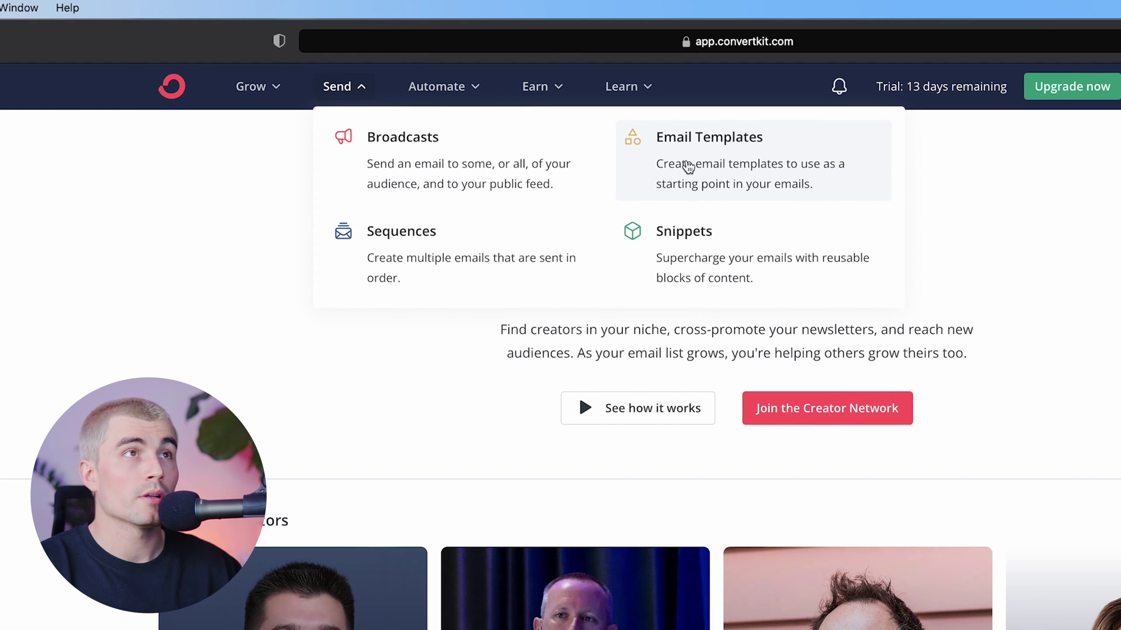
# View the email templates, then the Broadcasts list with the 'Your Guide to ConvertKit' draft
pyautogui.click(688, 167)
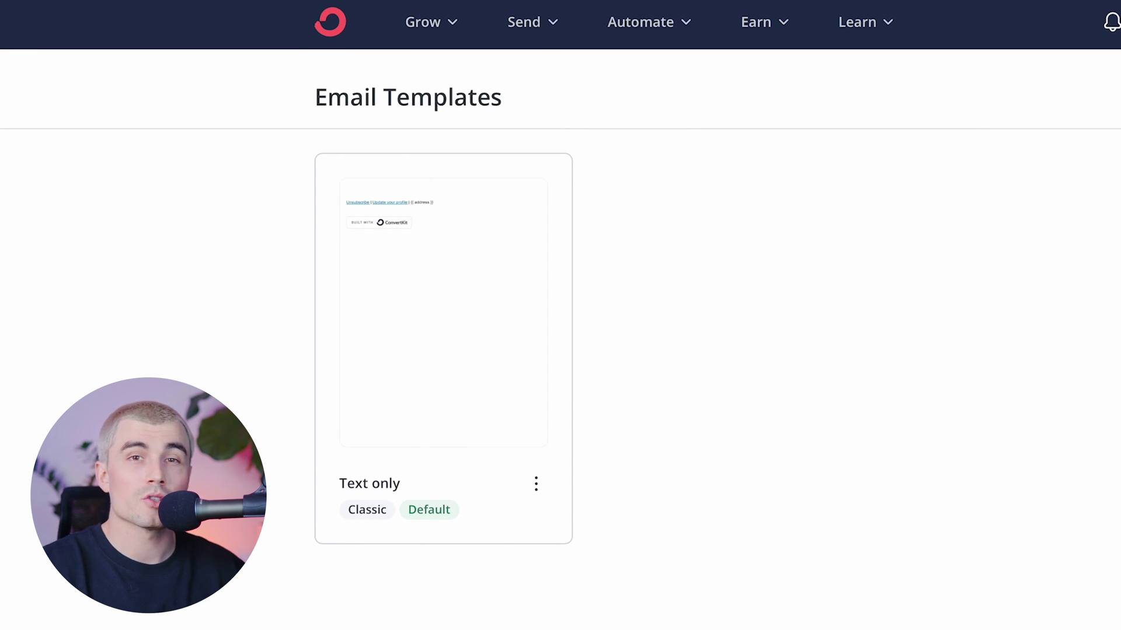
pyautogui.click(524, 22)
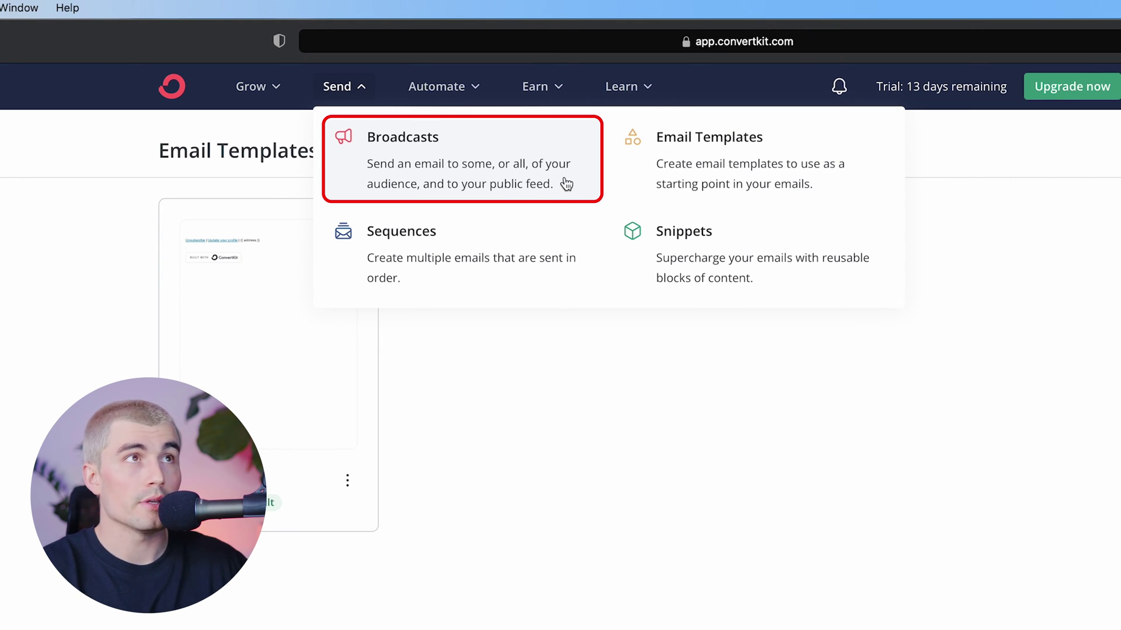
pyautogui.click(566, 184)
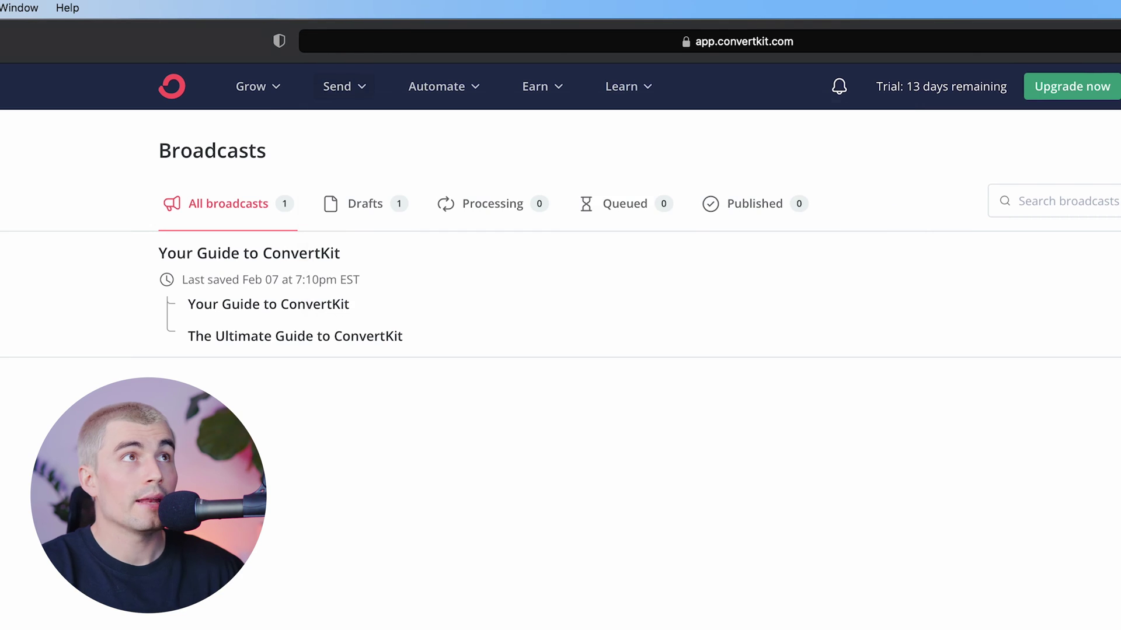
pyautogui.click(438, 93)
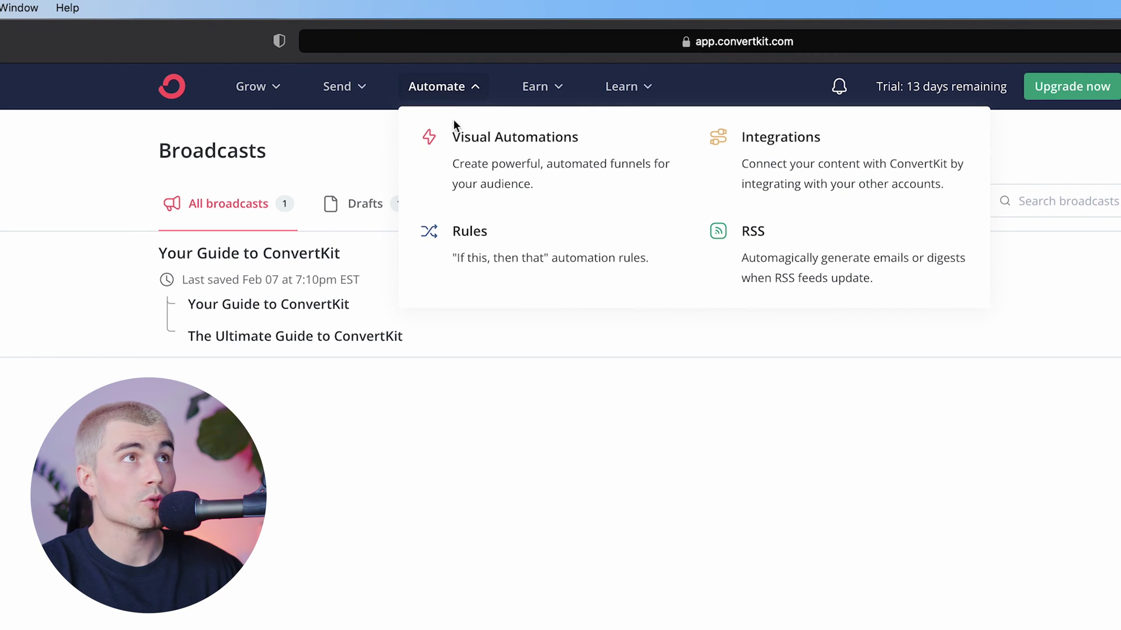
# Browse the Visual Automations, Integrations, Rules and RSS pages under Automate
pyautogui.click(472, 154)
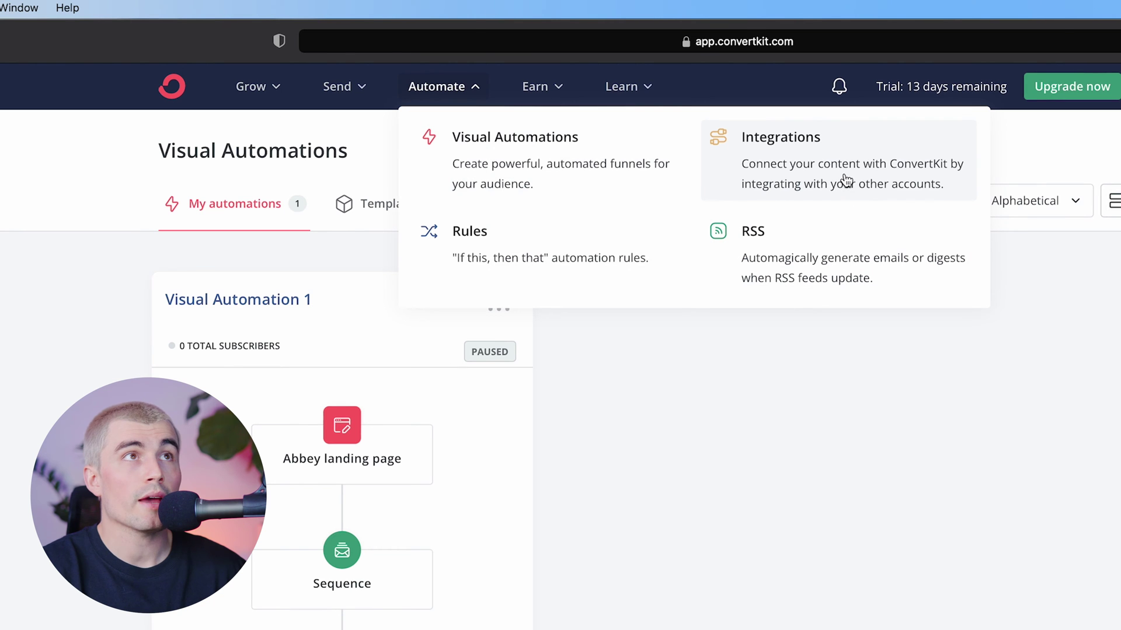
pyautogui.click(847, 180)
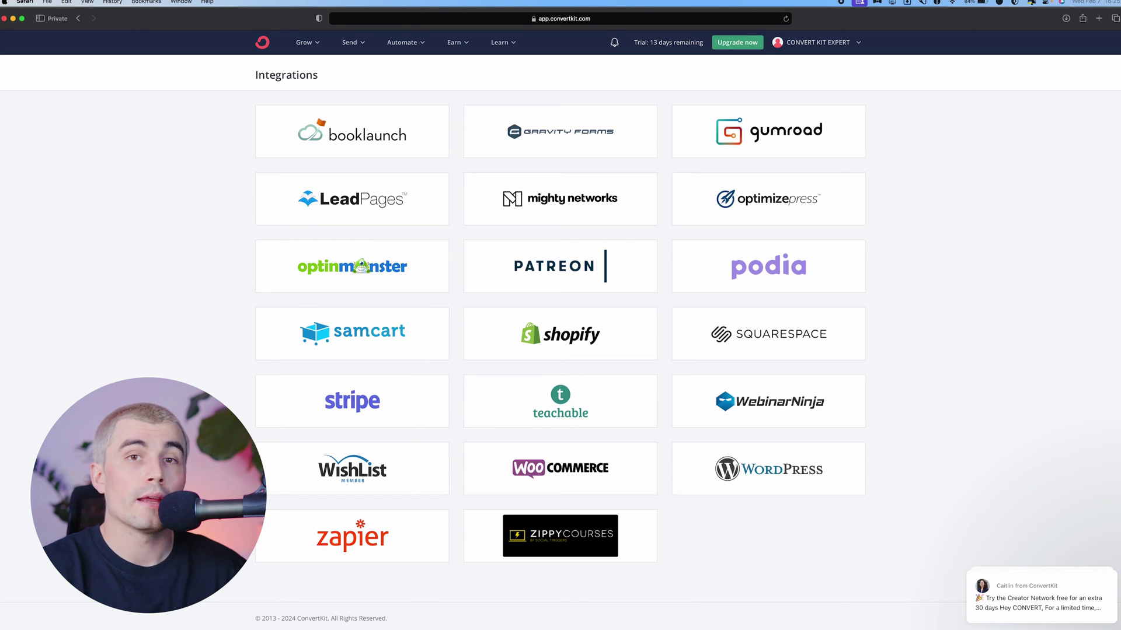
pyautogui.click(401, 42)
pyautogui.click(445, 133)
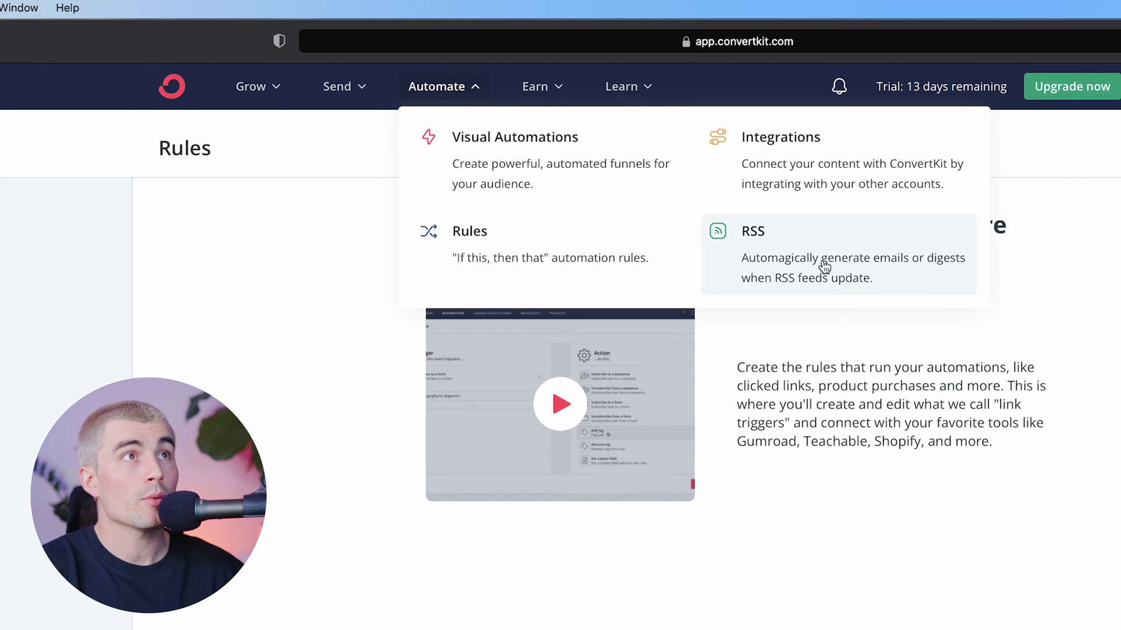
pyautogui.click(825, 258)
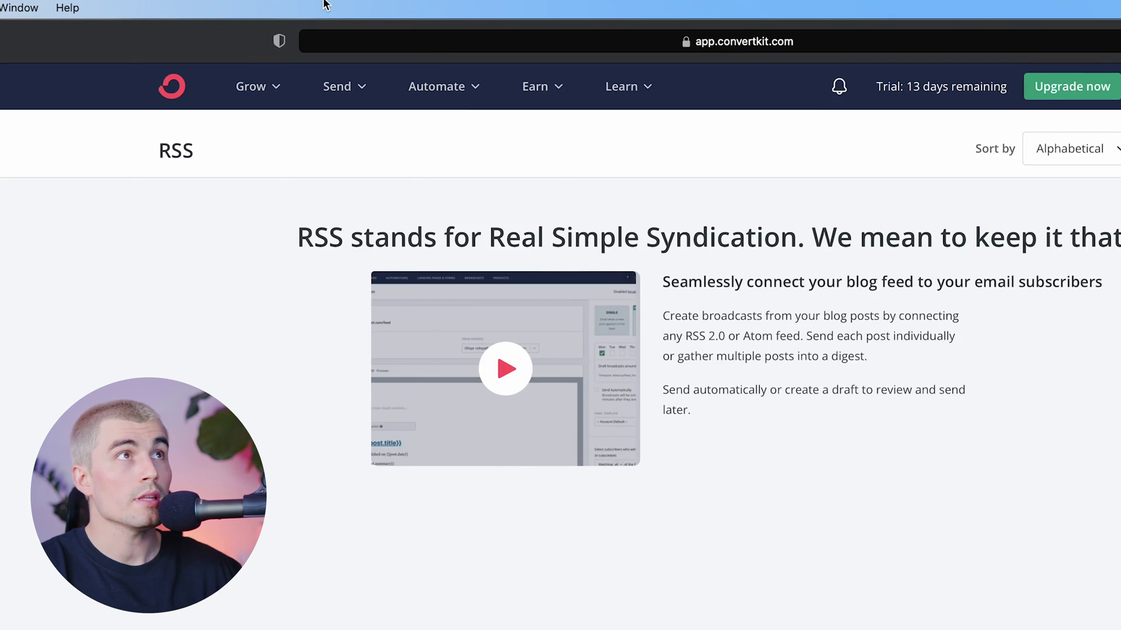
pyautogui.click(374, 22)
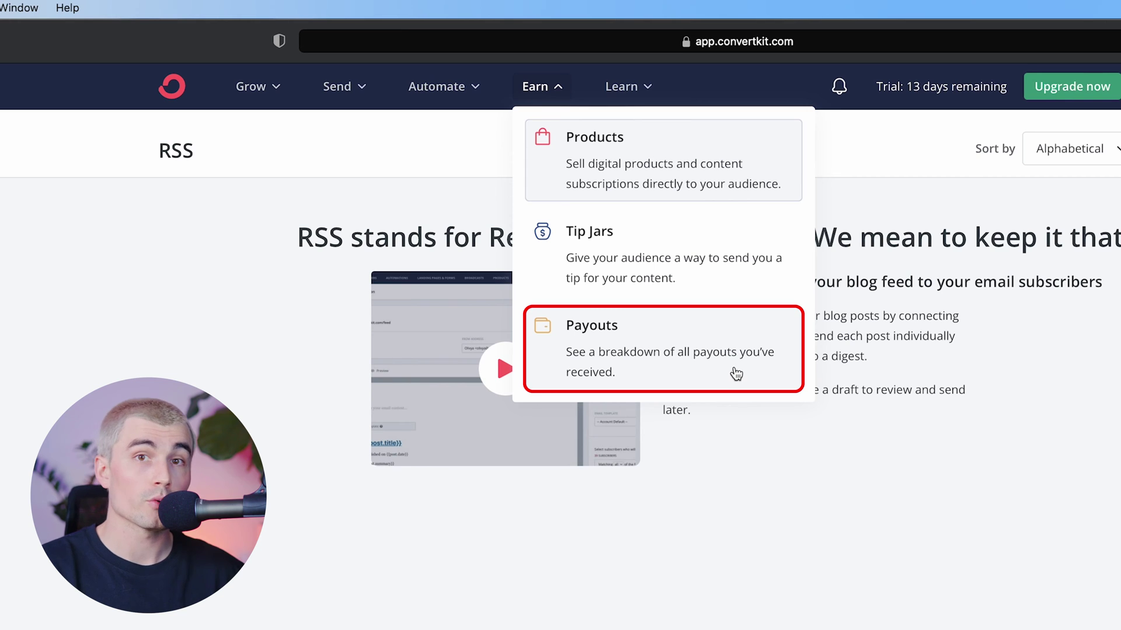
# Review the Earn menu's Products, Tip Jars and Payouts options
pyautogui.moveTo(628, 86)
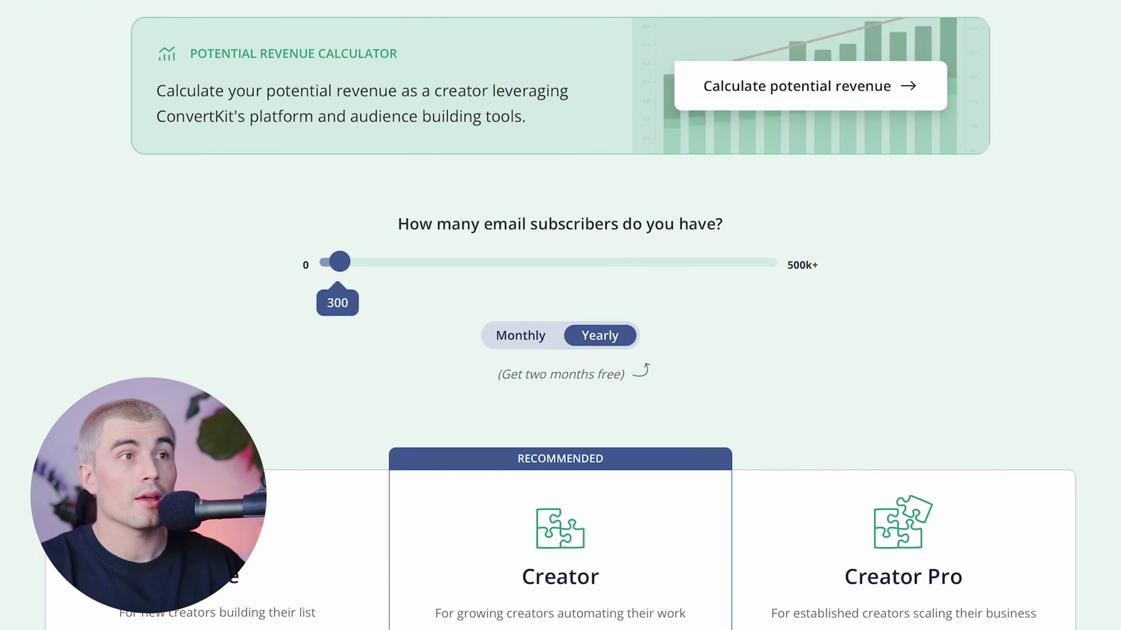
# Slide the pricing calculator to 135k, back to 25k, then 300 subscribers, and compare plan features
pyautogui.scroll(-2, 446, 416)
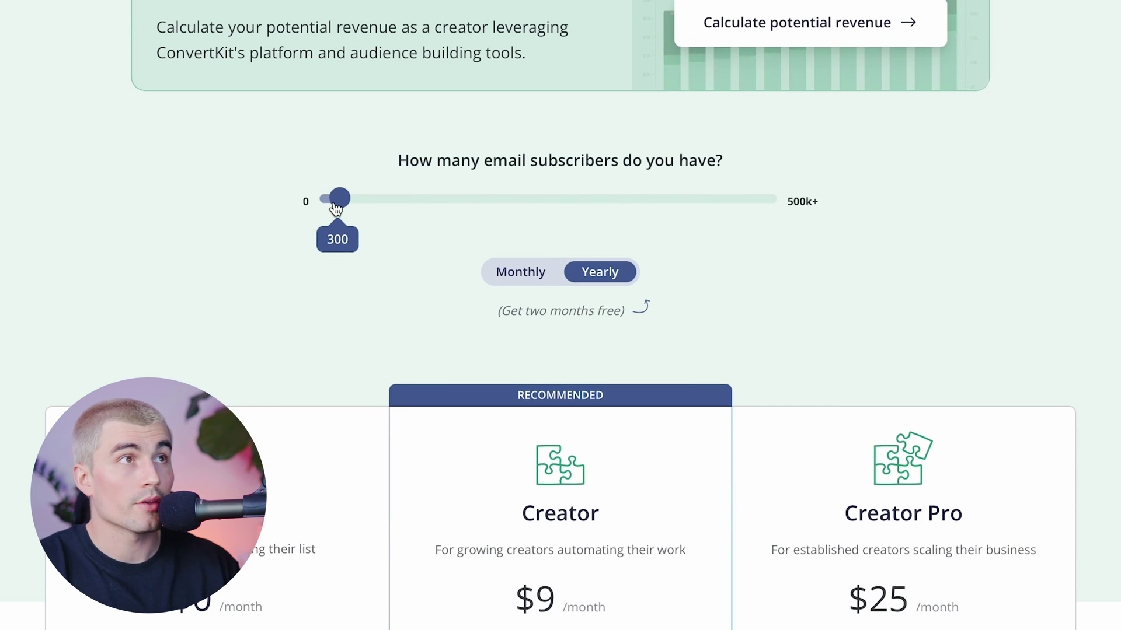
pyautogui.moveTo(335, 209); pyautogui.dragTo(525, 213)
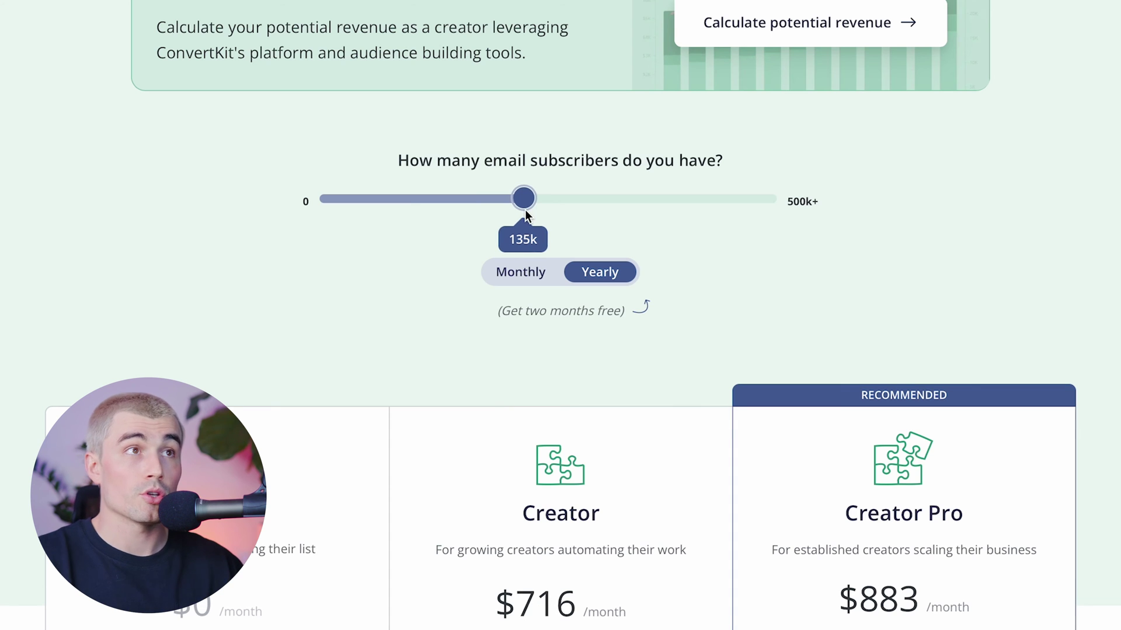
pyautogui.moveTo(526, 213); pyautogui.dragTo(416, 211)
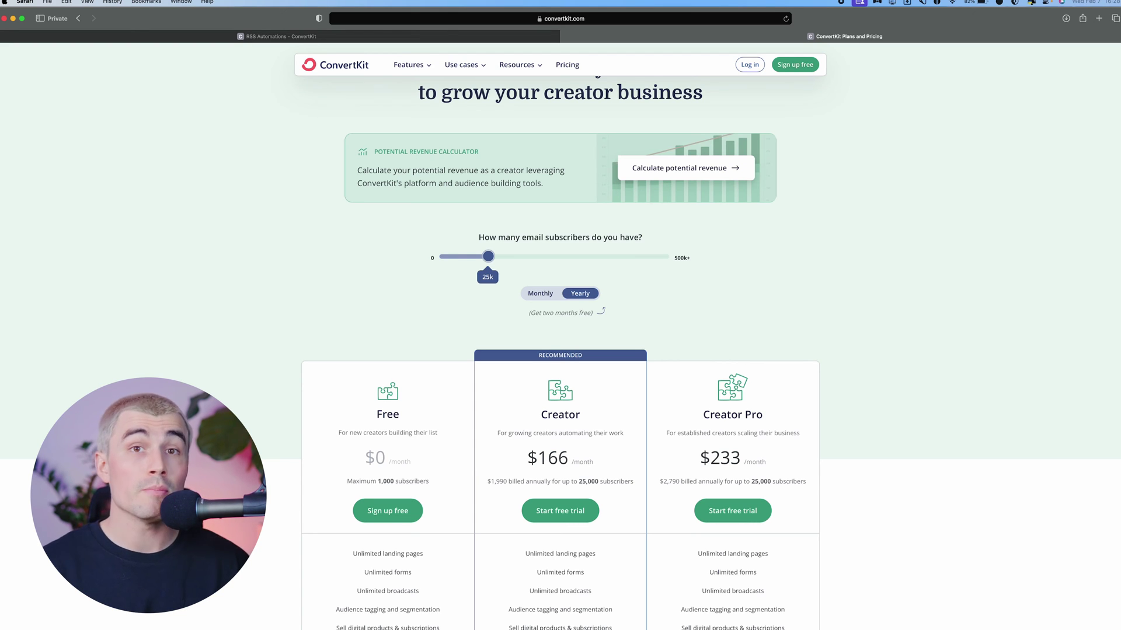
pyautogui.scroll(-5, 937, 403)
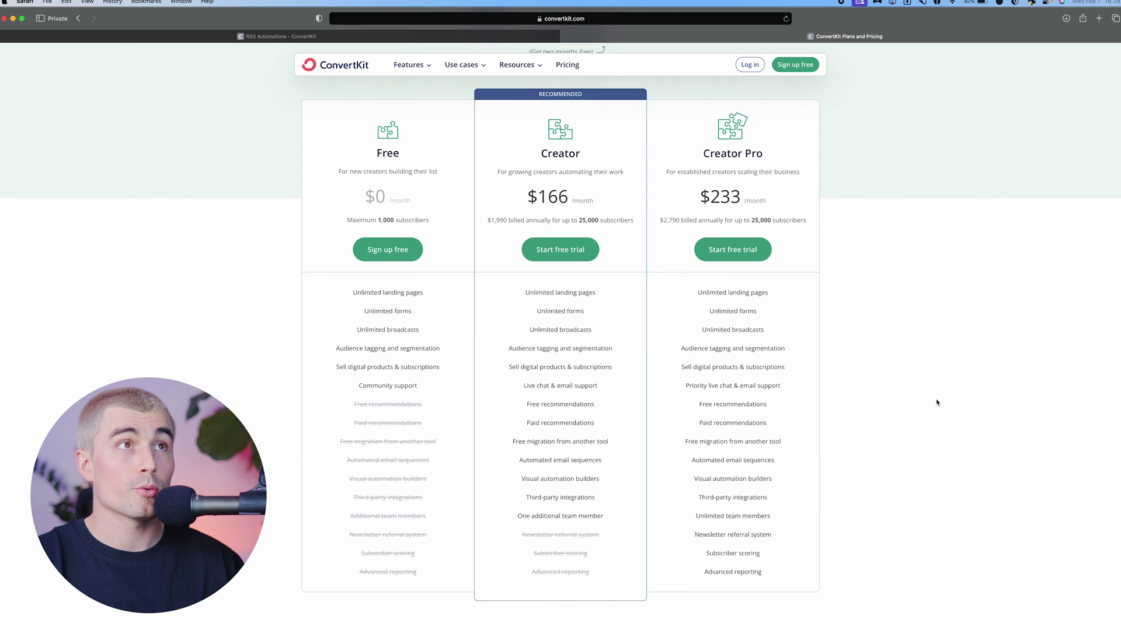
pyautogui.scroll(3, 736, 364)
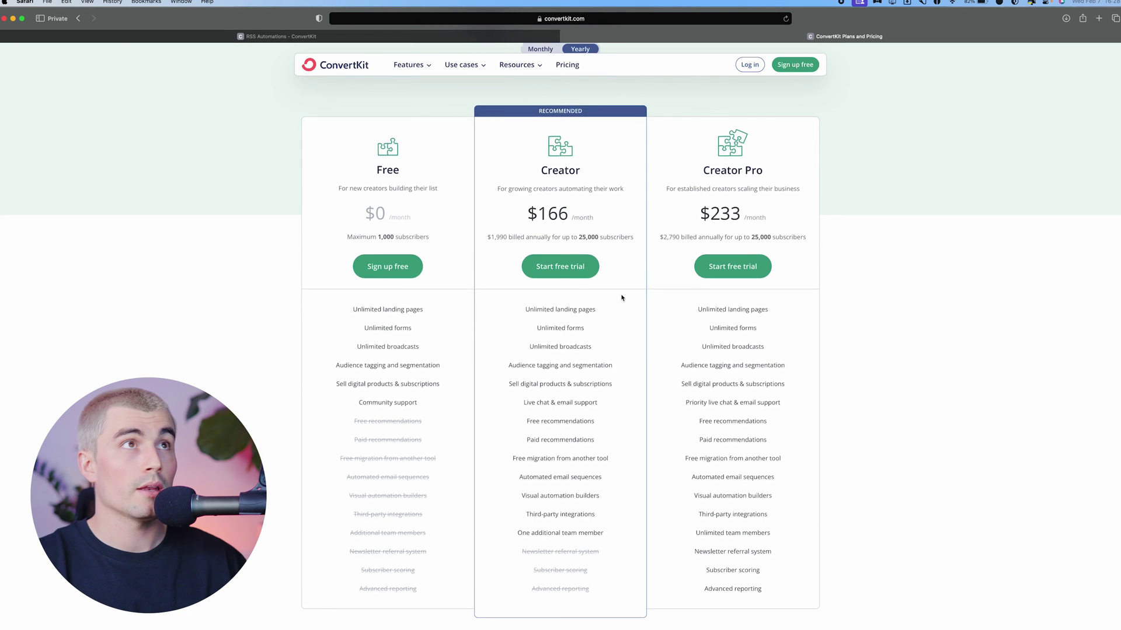
pyautogui.moveTo(488, 122); pyautogui.dragTo(447, 121)
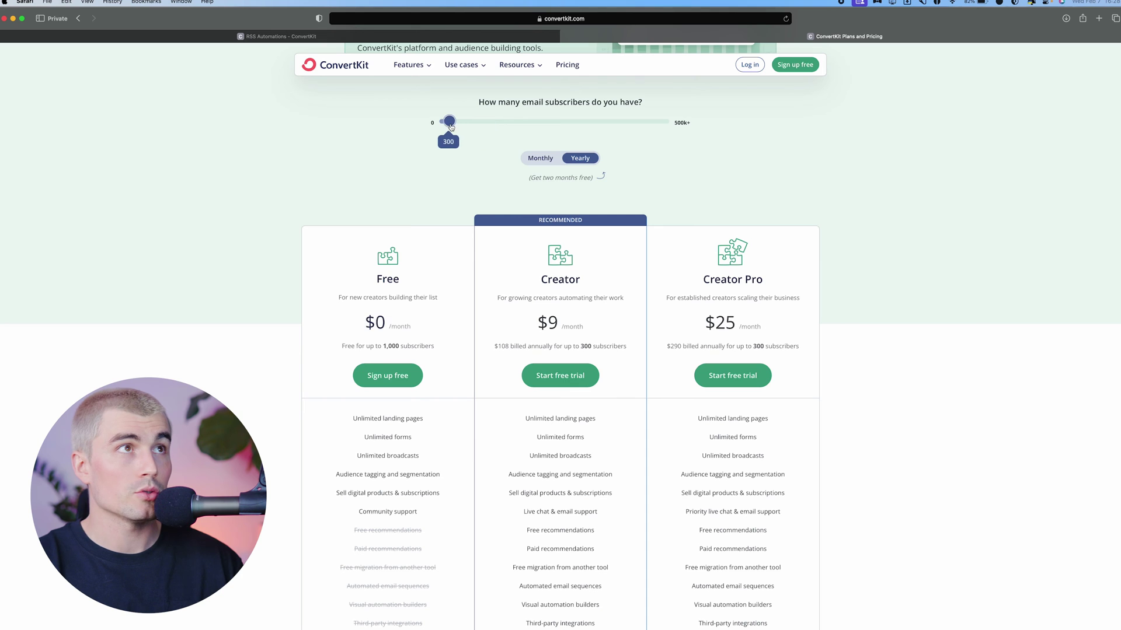
pyautogui.scroll(-2, 669, 424)
pyautogui.scroll(-1, 671, 426)
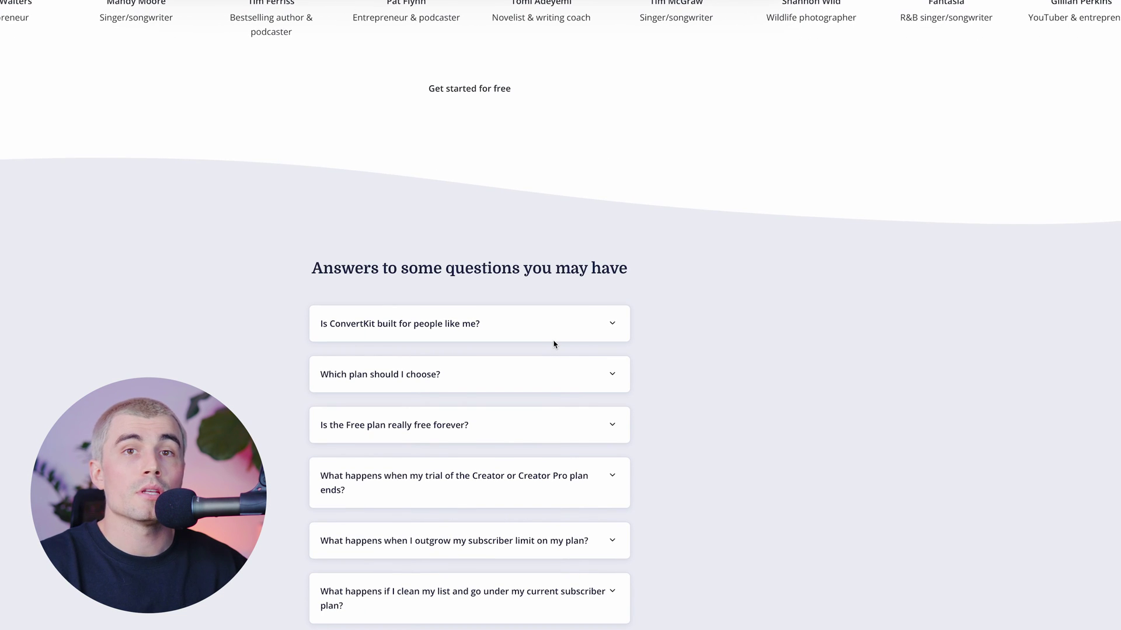
# Expand the pricing FAQ's 'Which plan should I choose?' answer and read through each plan
pyautogui.scroll(-1, 554, 345)
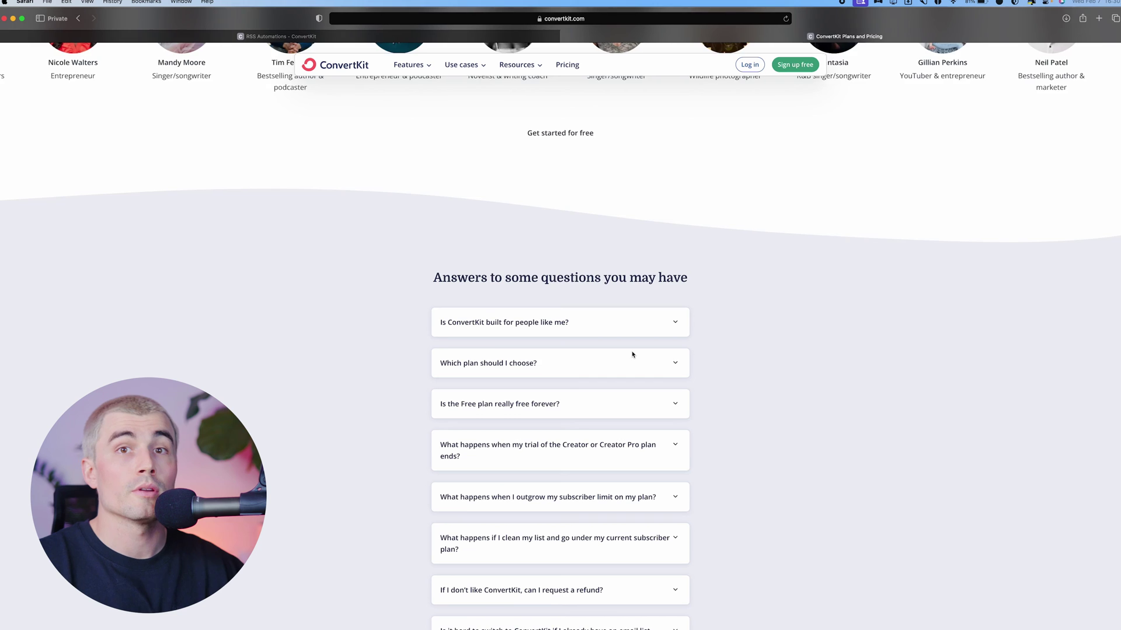
pyautogui.scroll(-1, 560, 328)
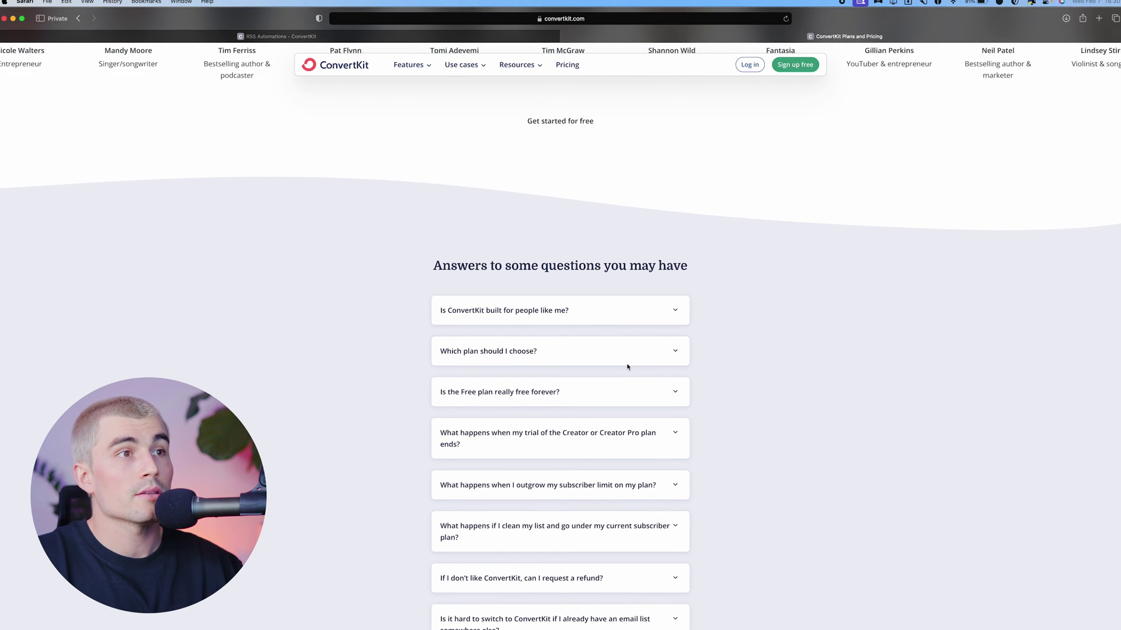
pyautogui.click(578, 352)
pyautogui.scroll(-1, 580, 353)
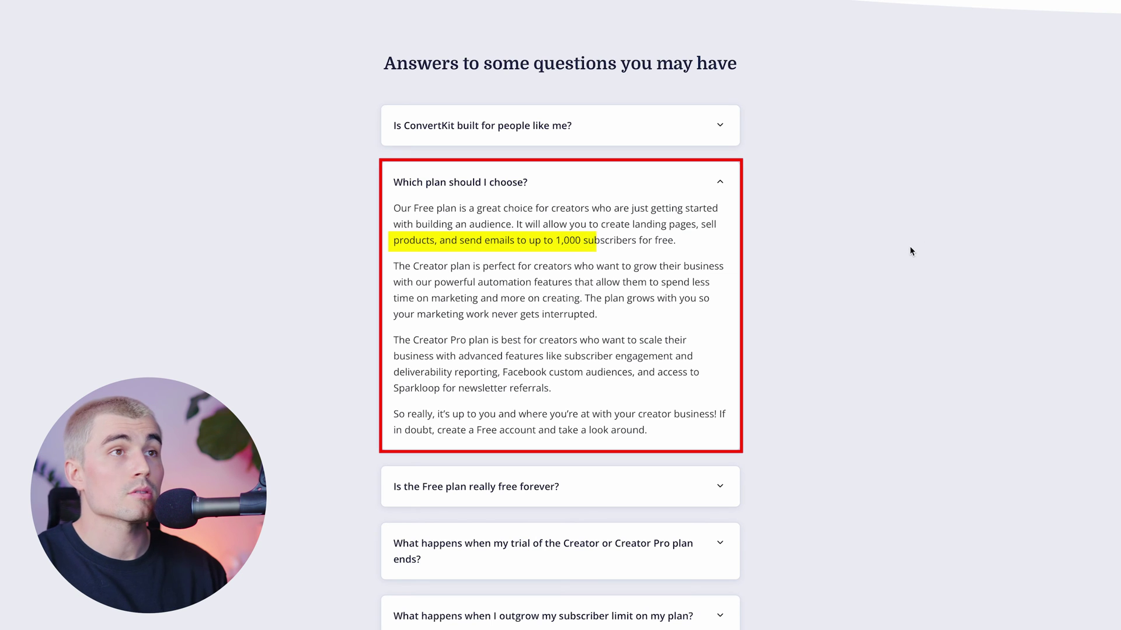
pyautogui.scroll(-1, 910, 246)
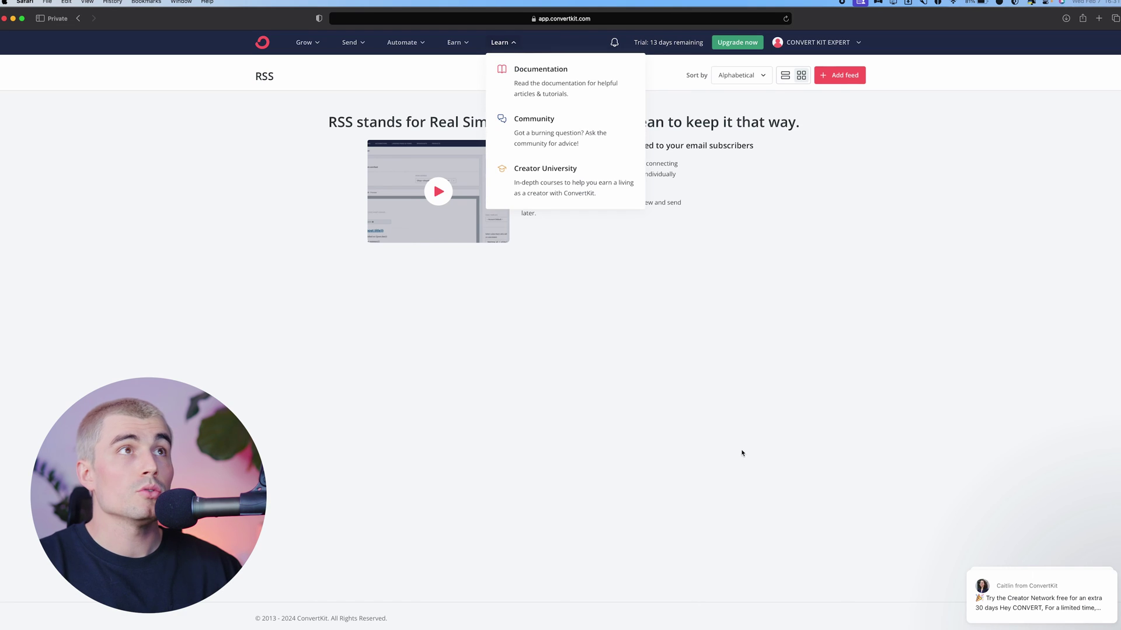
pyautogui.click(742, 453)
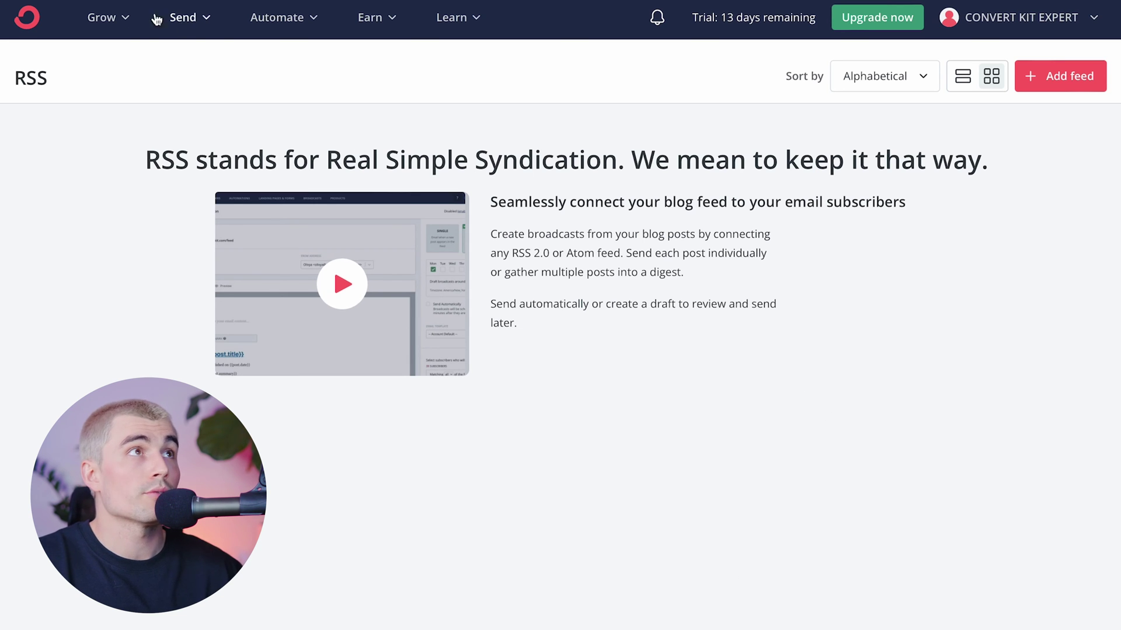
# Create a new email sequence using the Text only template
pyautogui.click(187, 24)
pyautogui.click(267, 178)
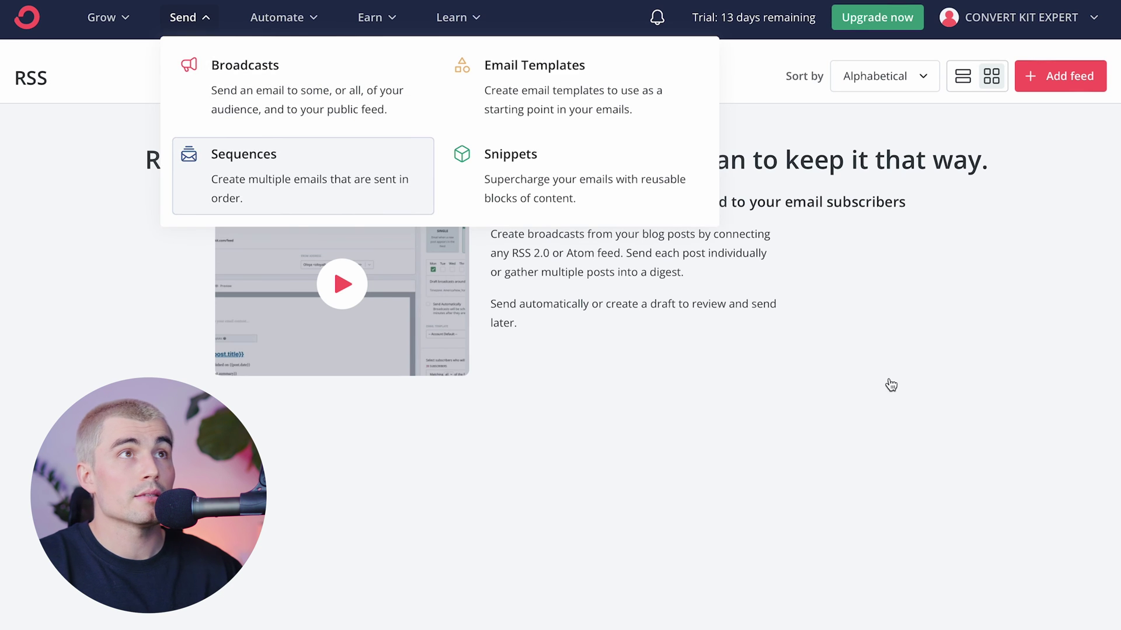
pyautogui.click(1035, 83)
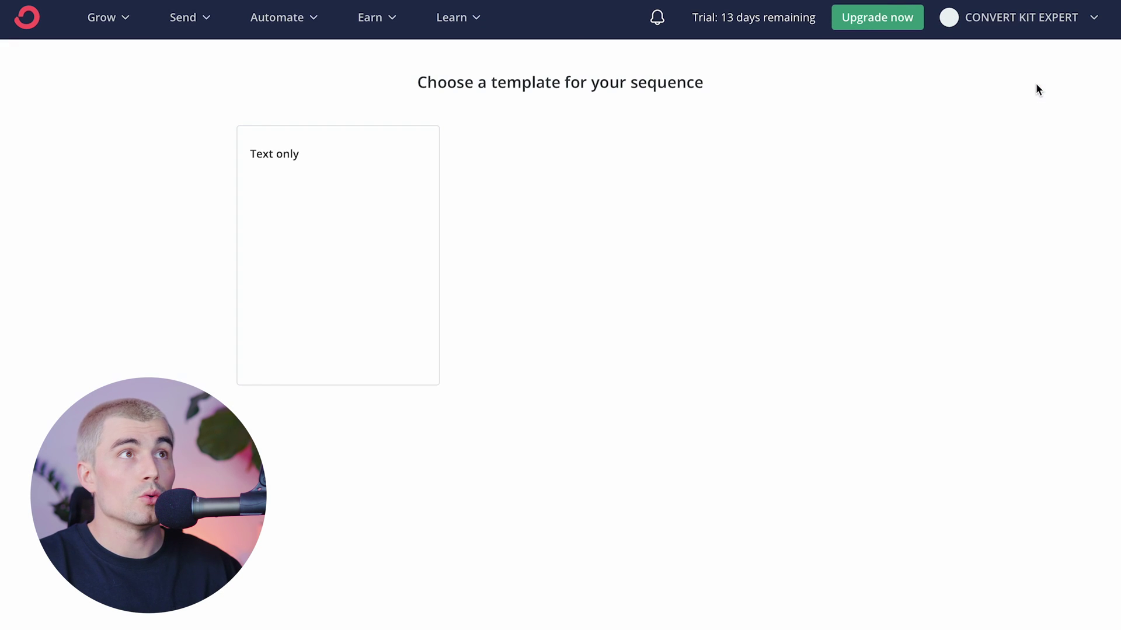
pyautogui.click(324, 232)
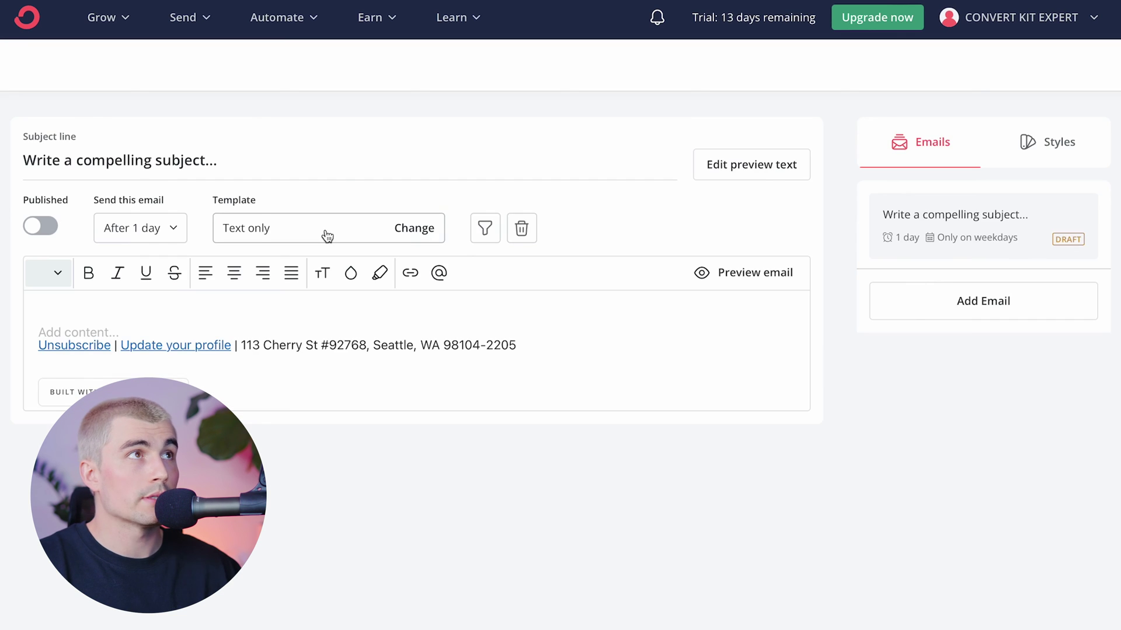
# Give the first email the subject and body 'Email 1' and publish it
pyautogui.tripleClick(231, 96)
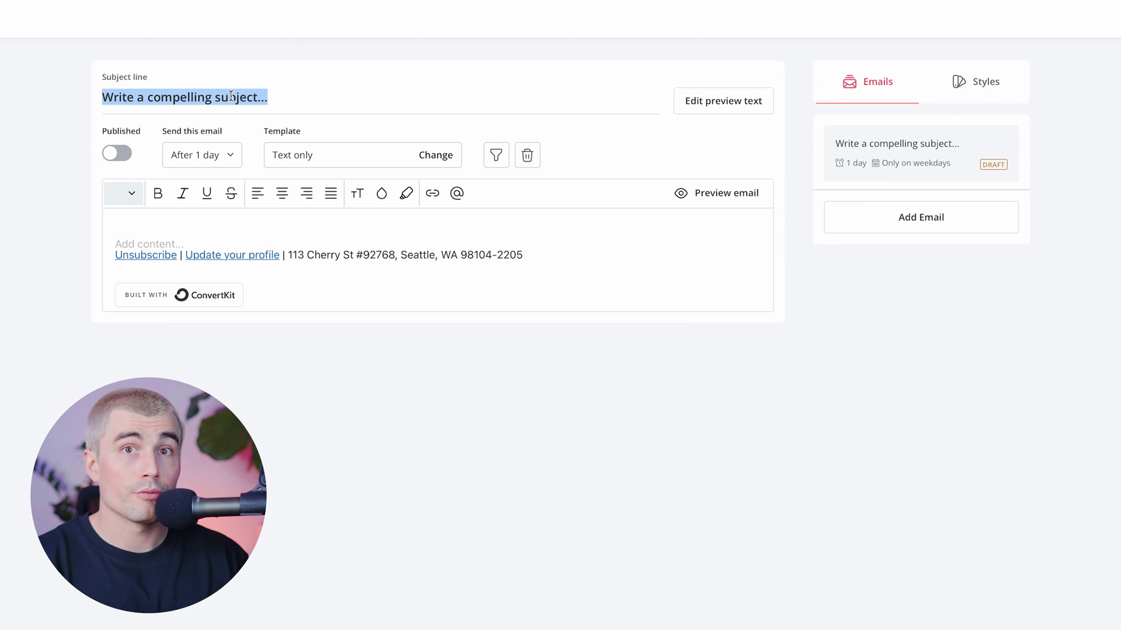
pyautogui.write('Emai')
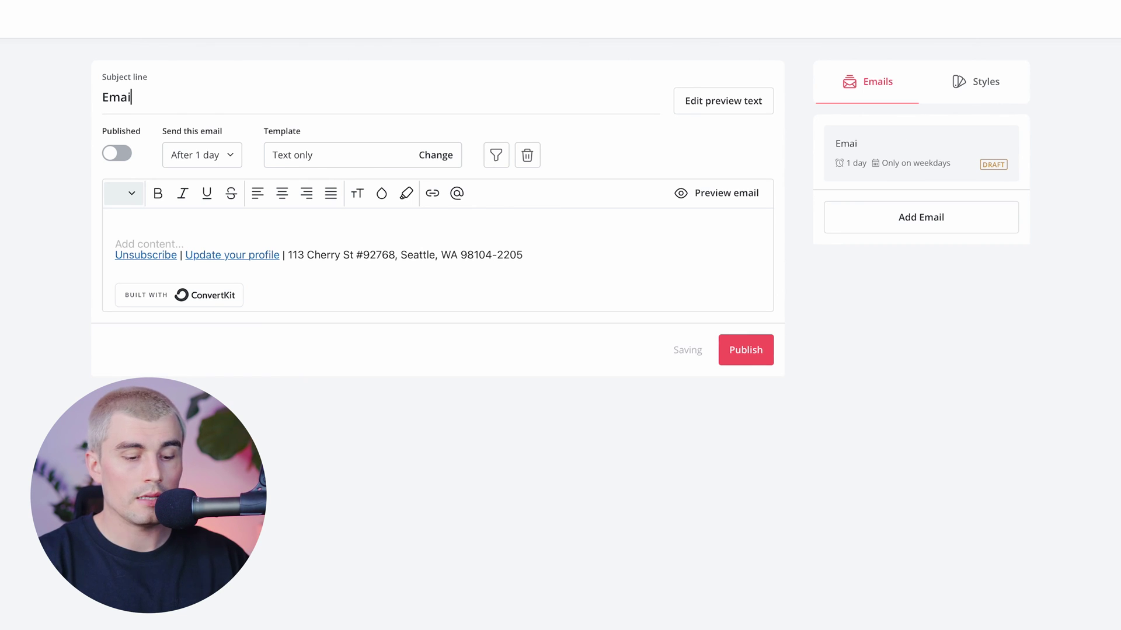
pyautogui.write('l 1')
pyautogui.click(156, 237)
pyautogui.write('Email ')
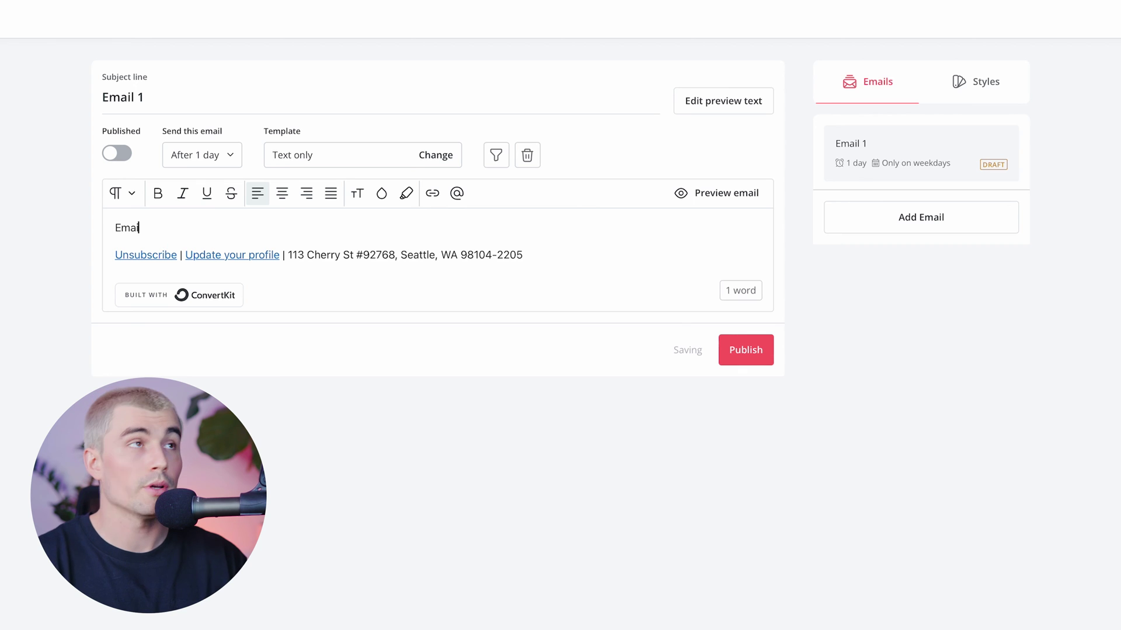
pyautogui.write('1')
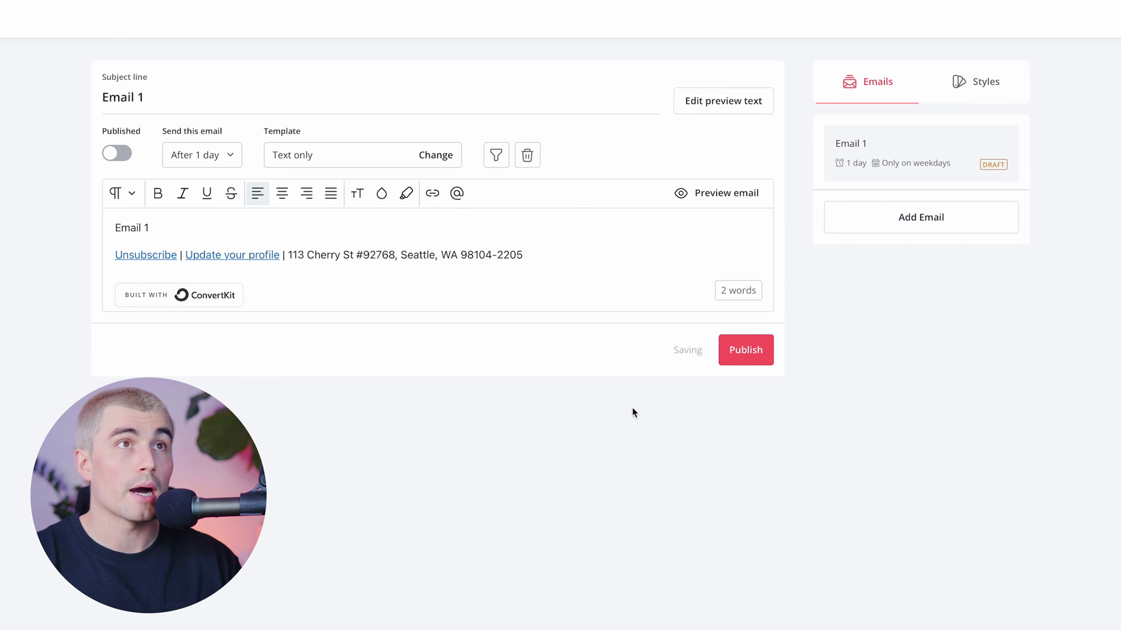
pyautogui.click(746, 351)
# Change the email's send delay from 1 day to 7 days after the last email
pyautogui.click(202, 156)
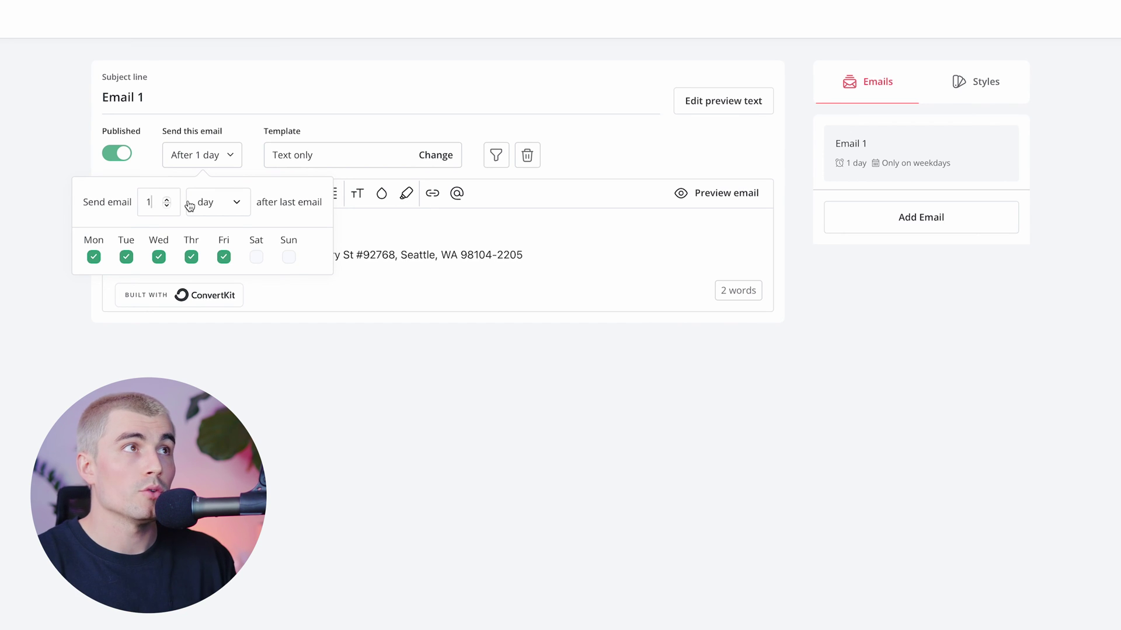
pyautogui.click(168, 200)
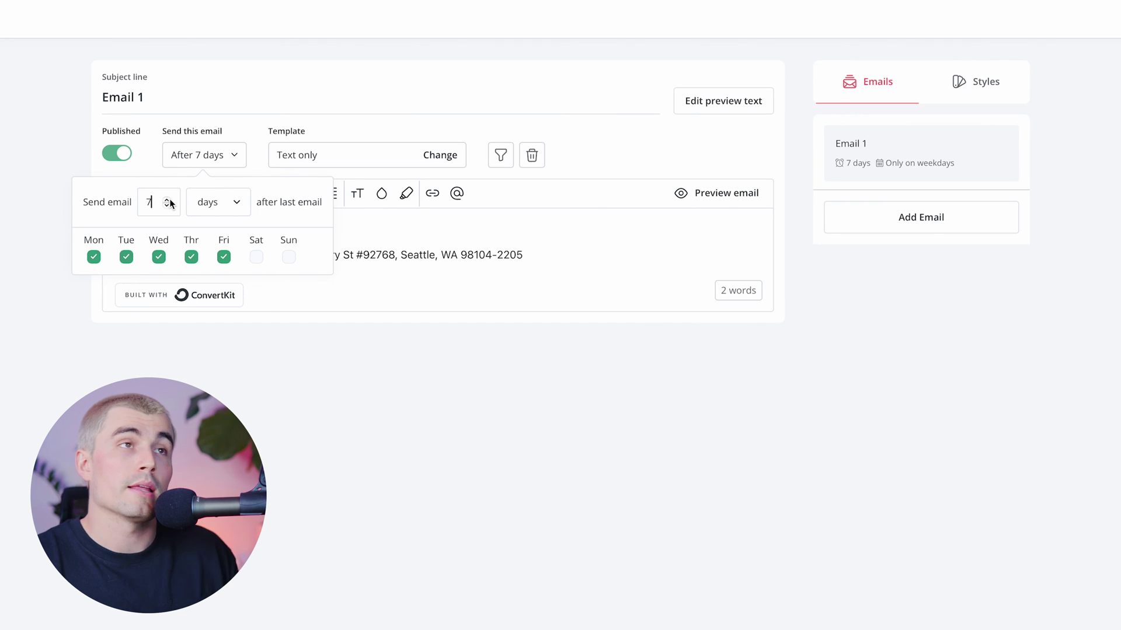
pyautogui.click(926, 279)
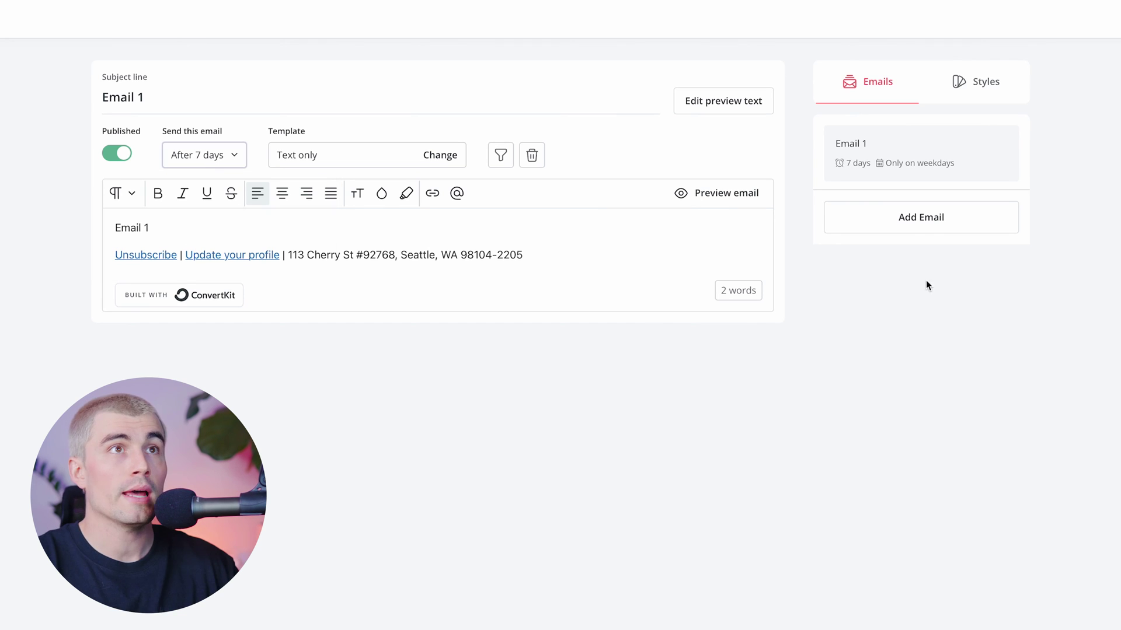
# Add a new email with subject and body 'Email 2' to the sequence and publish it
pyautogui.click(914, 235)
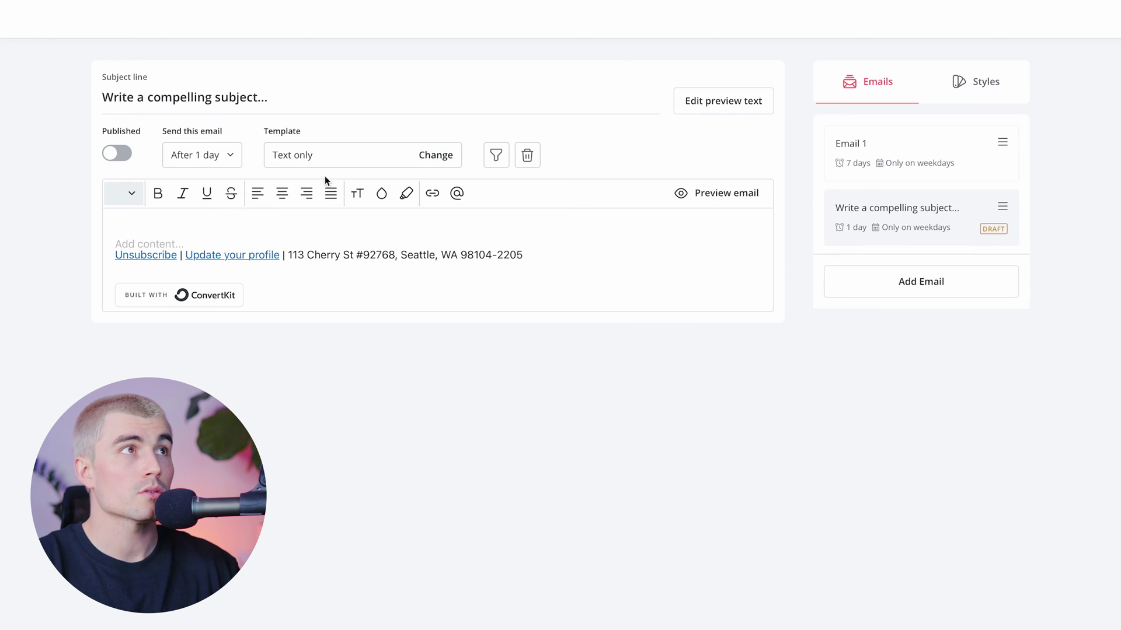
pyautogui.click(228, 100)
pyautogui.write('Email 2')
pyautogui.click(239, 242)
pyautogui.write('Email 2')
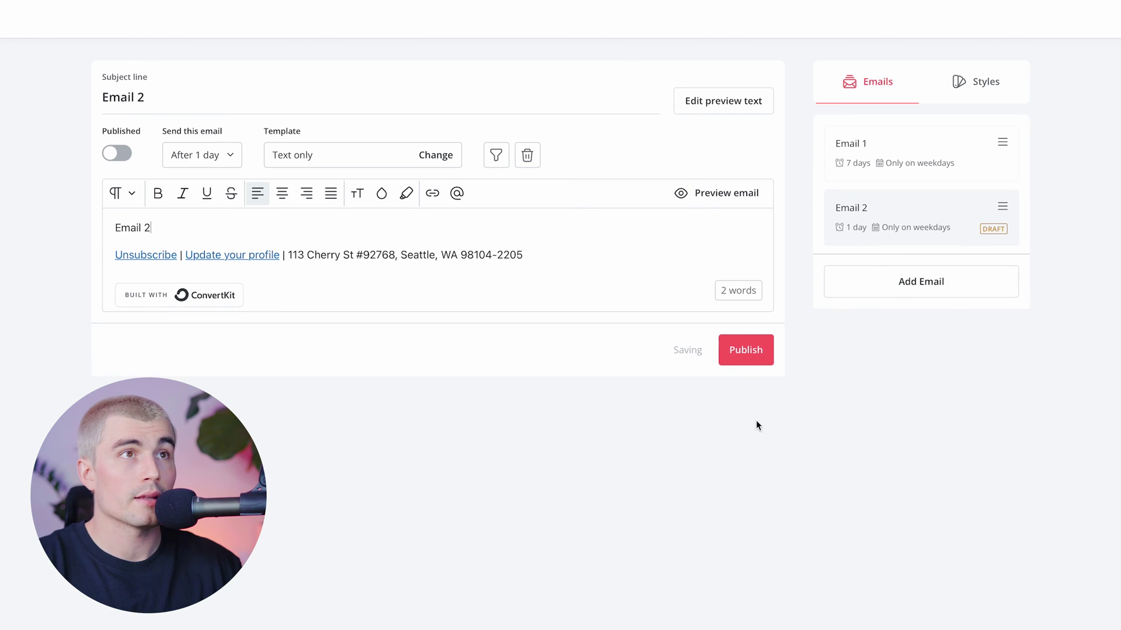
pyautogui.click(738, 357)
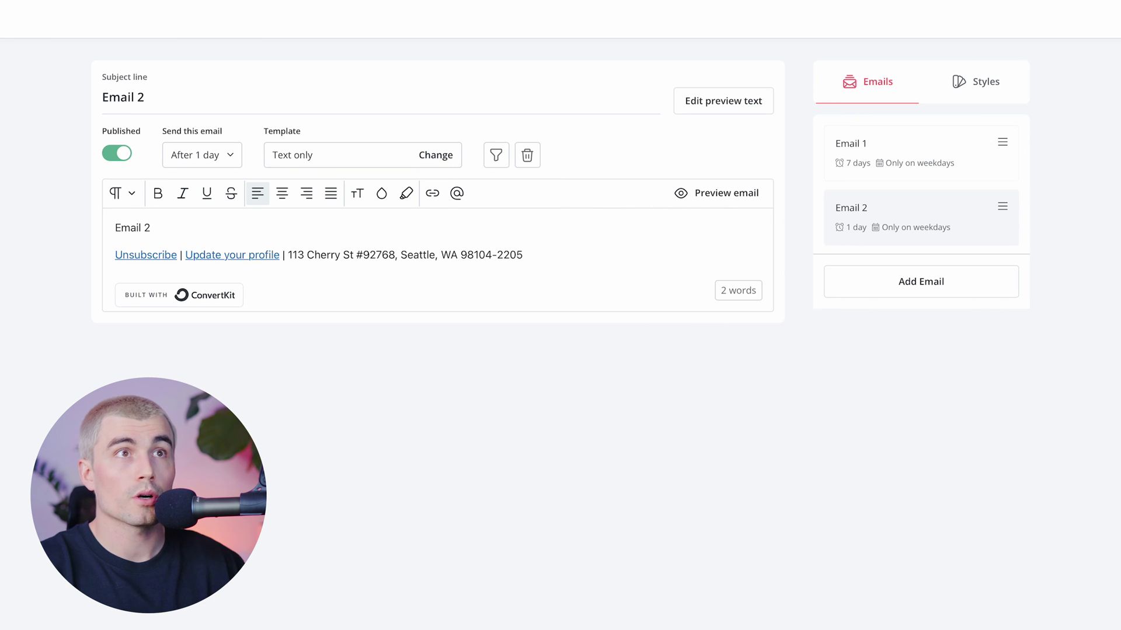
# Create a new visual automation starting from scratch
pyautogui.click(320, 50)
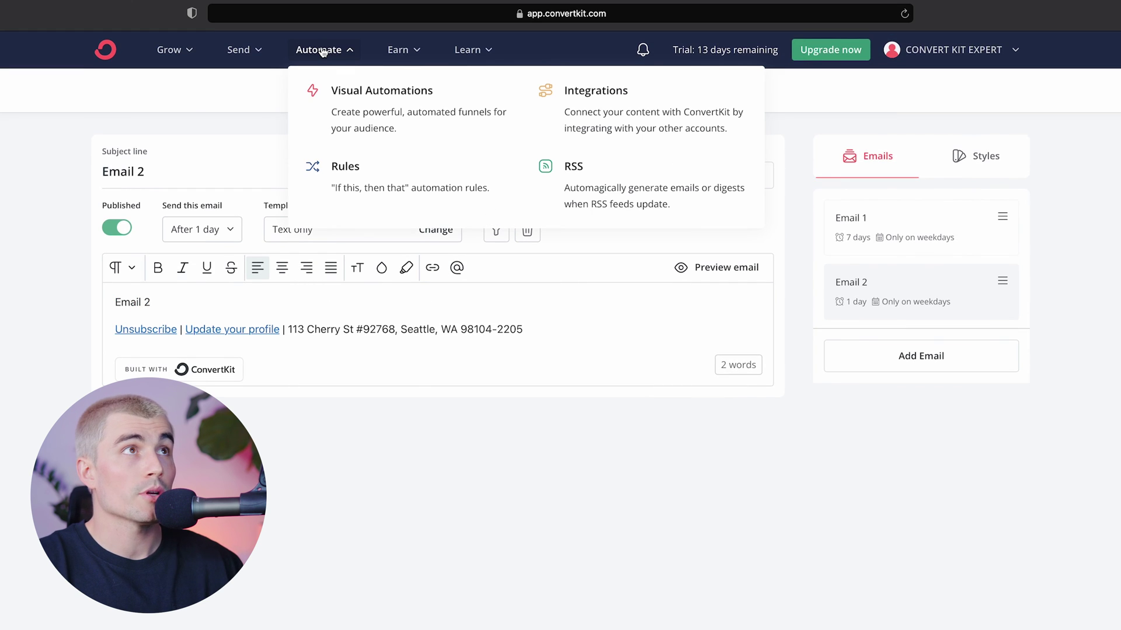
pyautogui.click(351, 97)
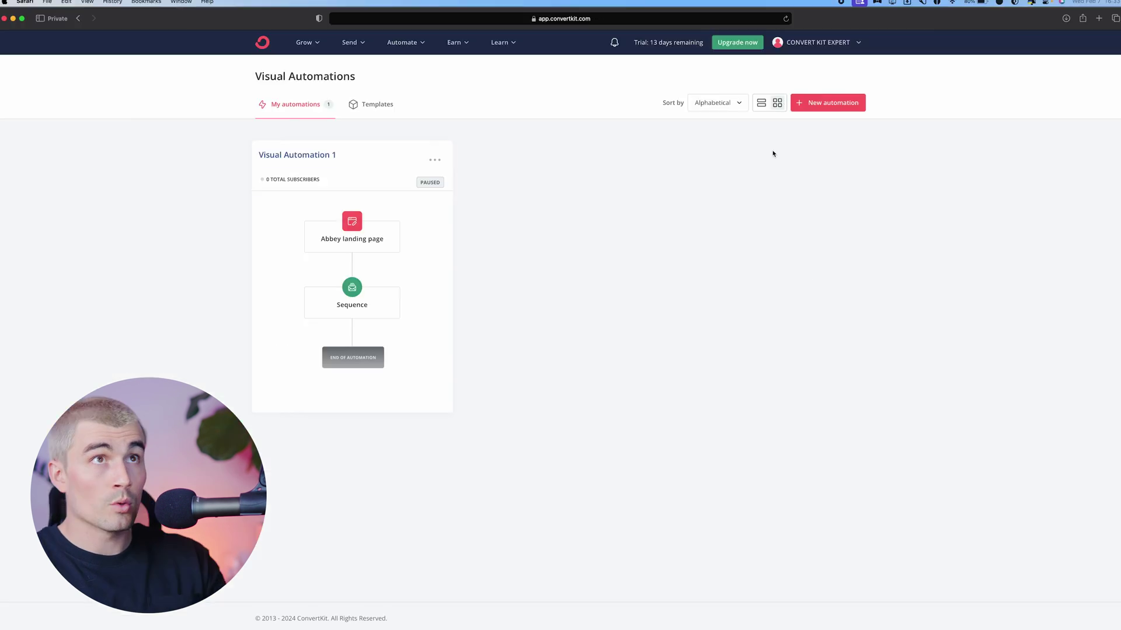
pyautogui.click(828, 103)
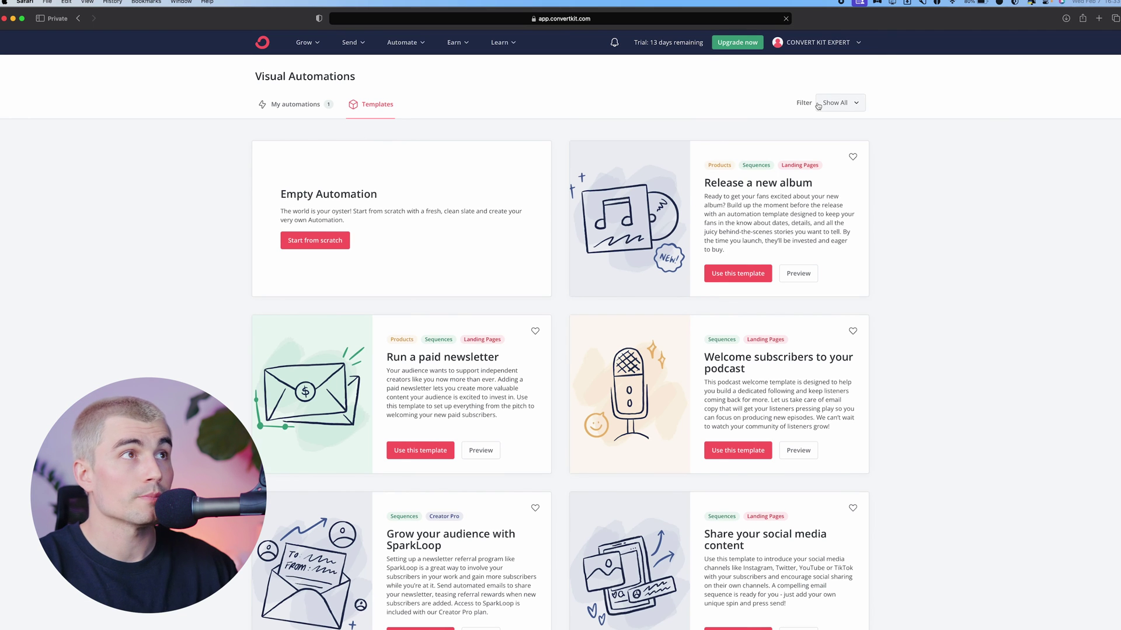
pyautogui.click(319, 242)
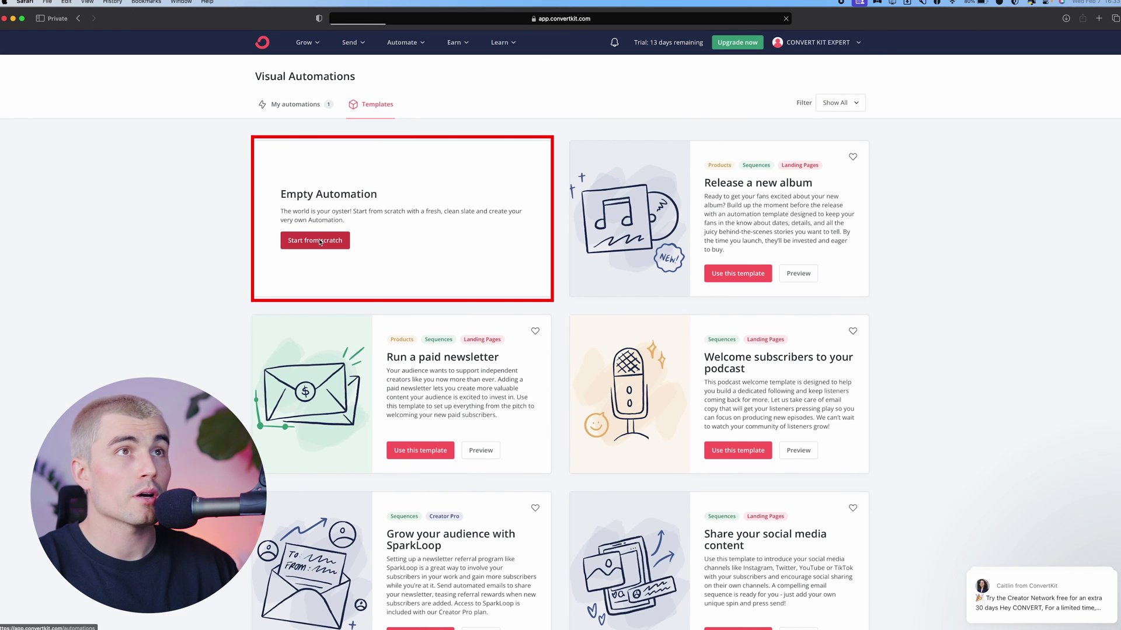
# Set the automation trigger to subscribers joining the Abbey landing page form
pyautogui.click(647, 206)
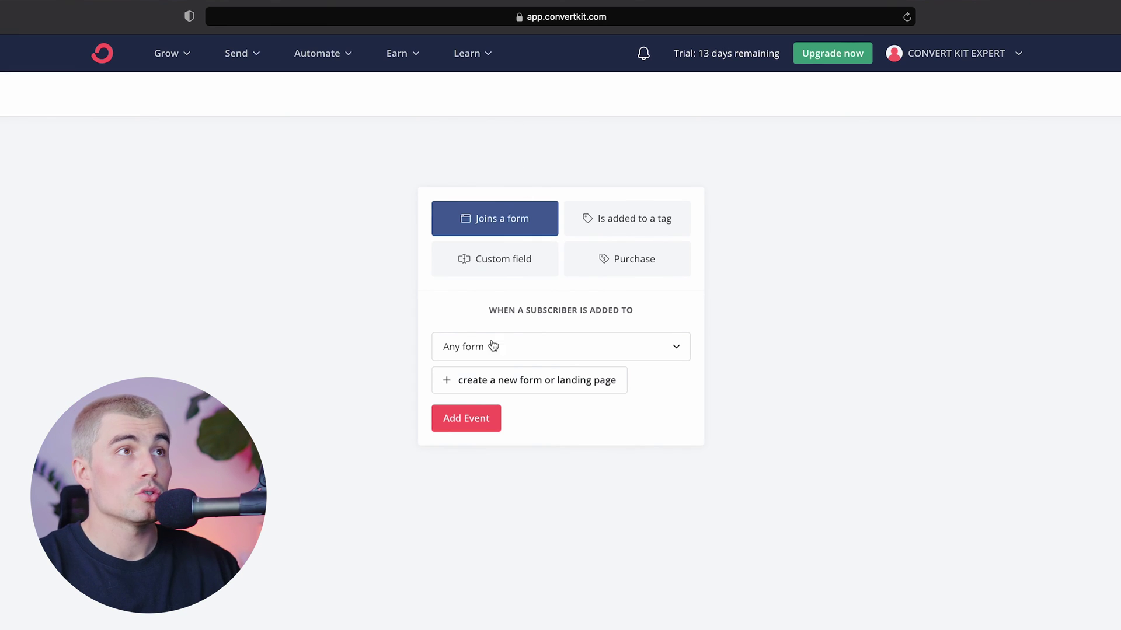
pyautogui.click(514, 353)
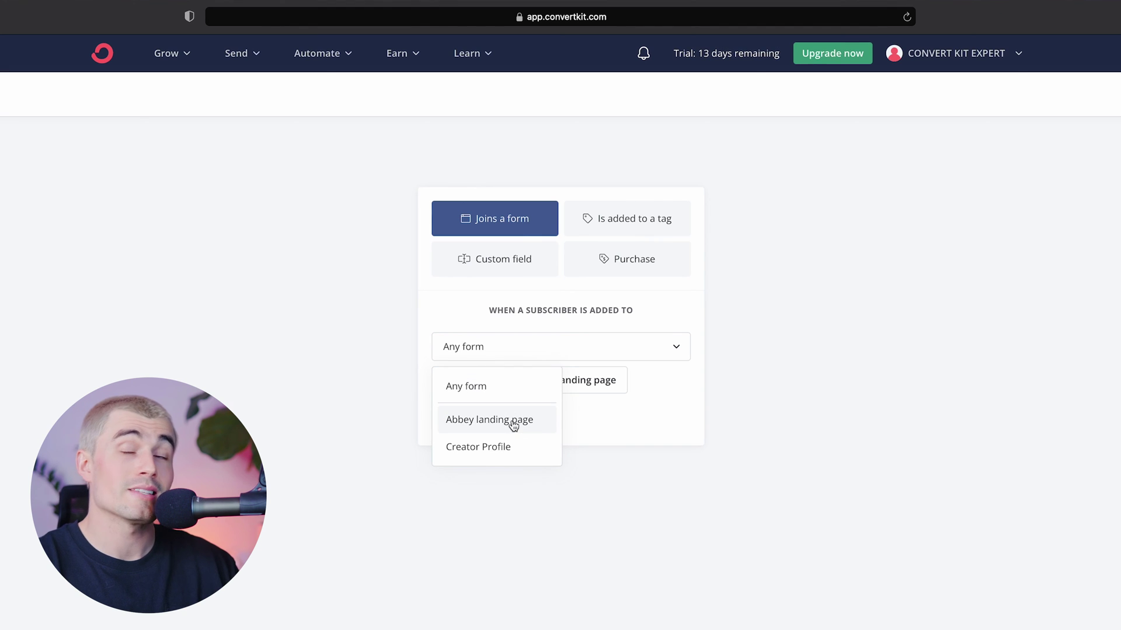
pyautogui.click(480, 422)
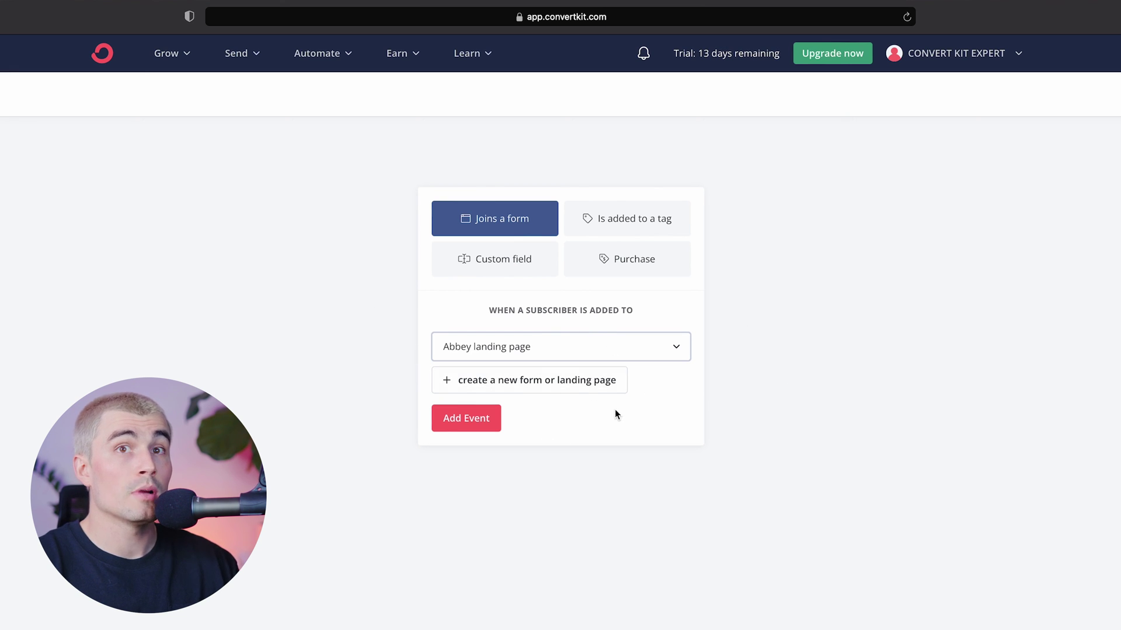
pyautogui.click(467, 418)
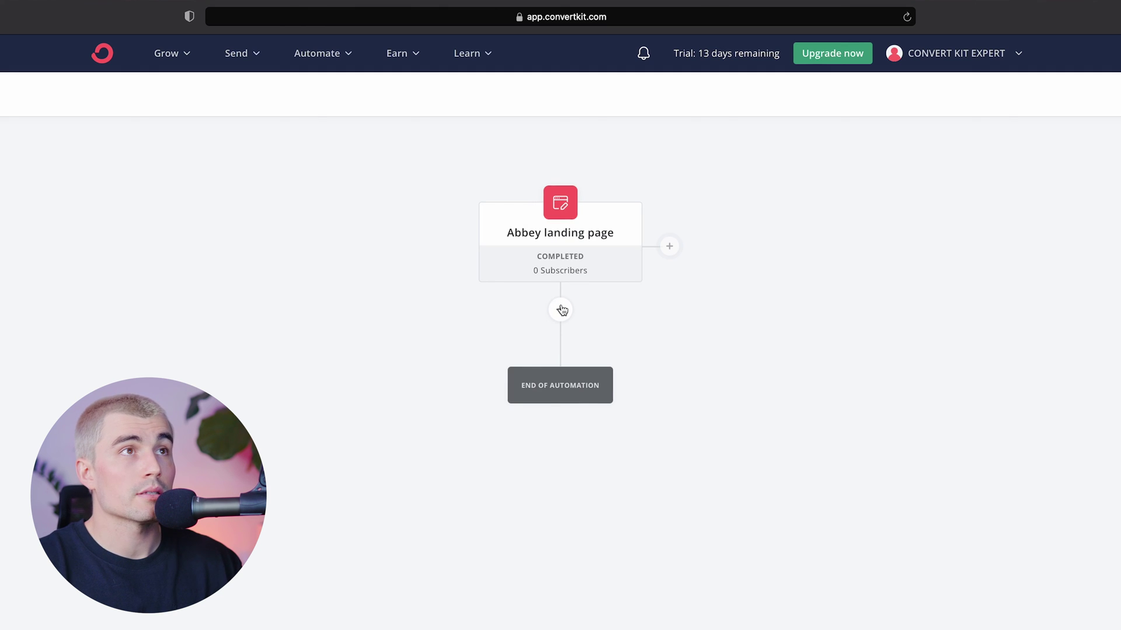
# Add an action after the trigger that subscribes contacts to the email sequence Sequence (2)
pyautogui.click(561, 310)
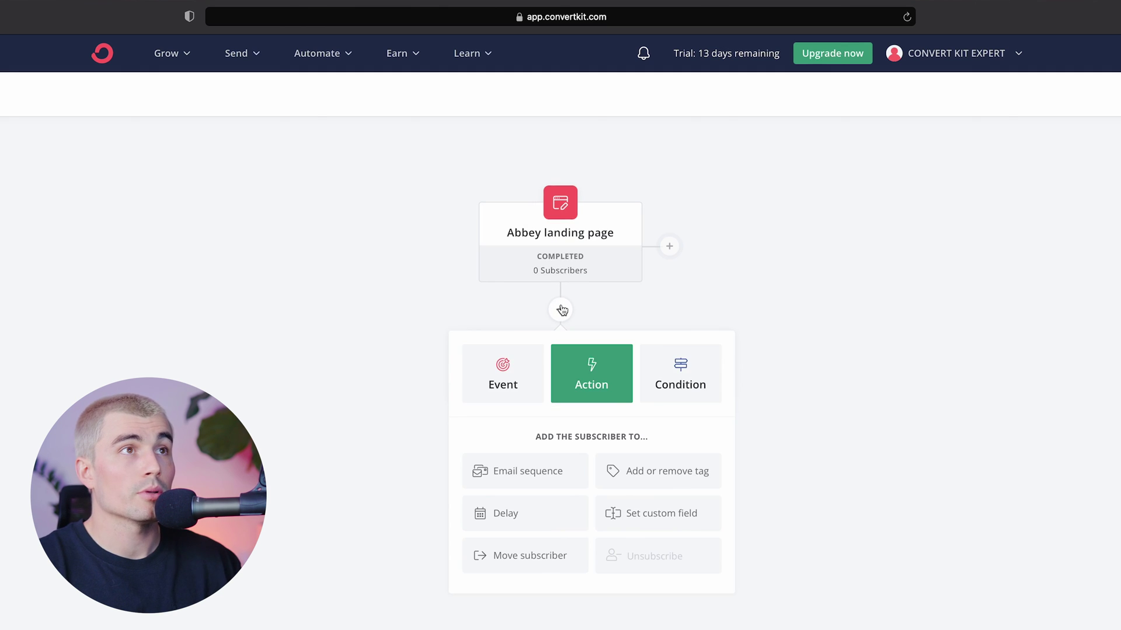
pyautogui.click(516, 470)
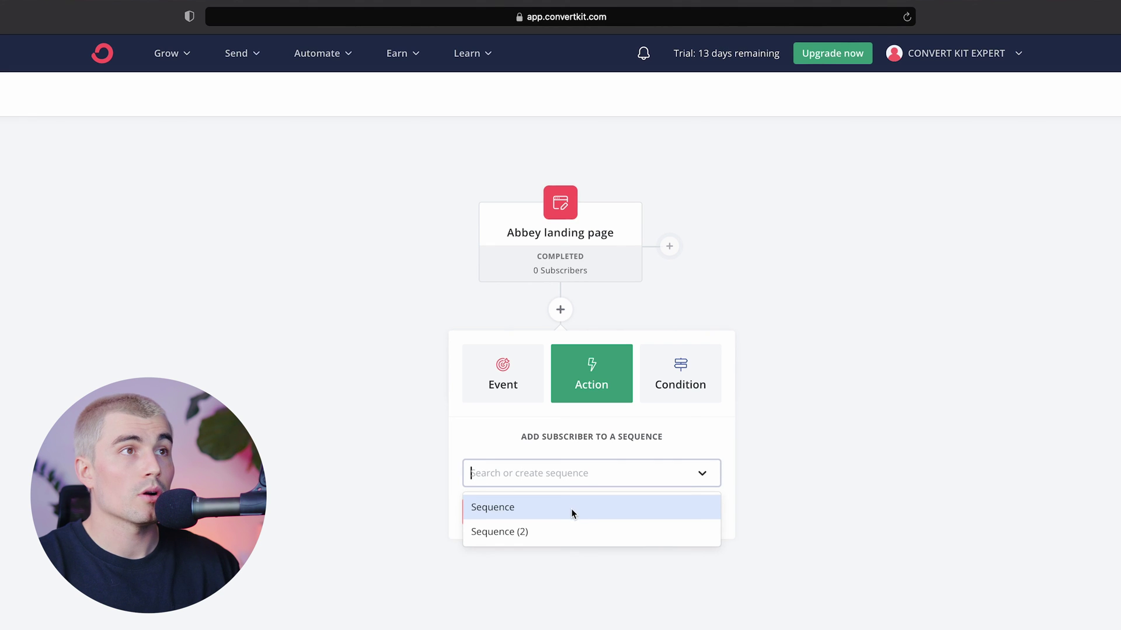
pyautogui.click(538, 530)
pyautogui.click(512, 513)
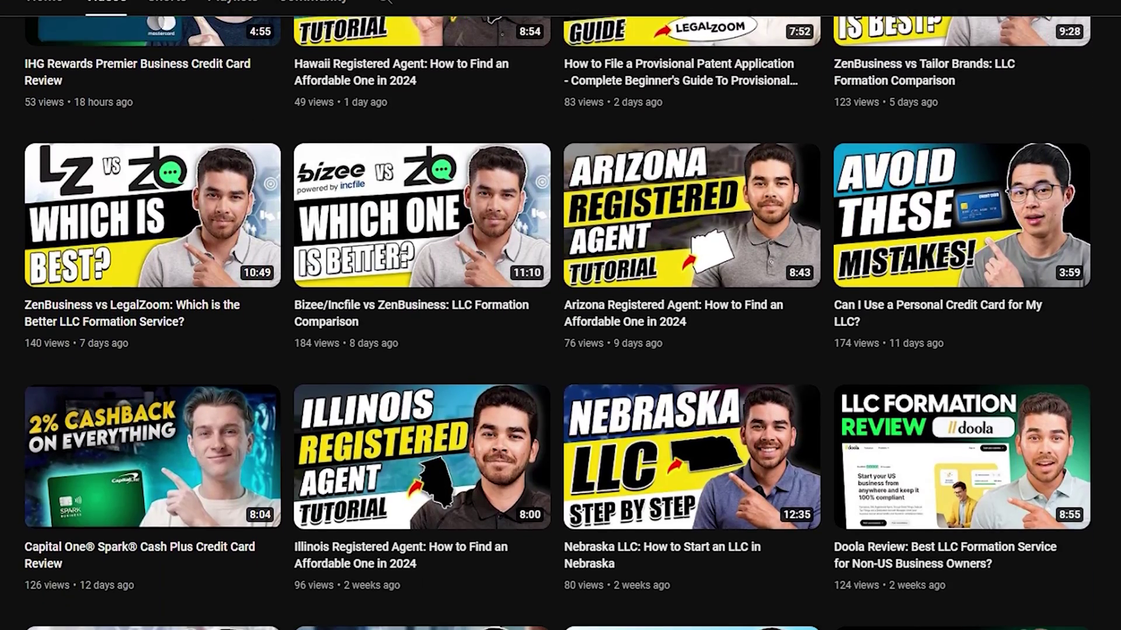
pyautogui.scroll(-5, 560, 315)
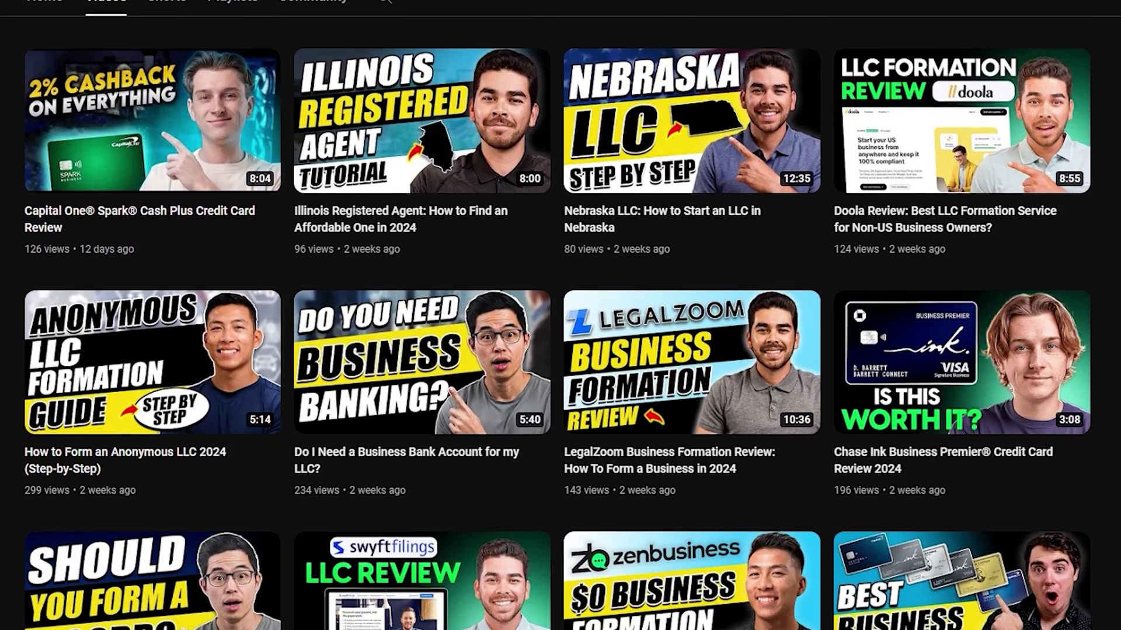
pyautogui.scroll(-5, 560, 316)
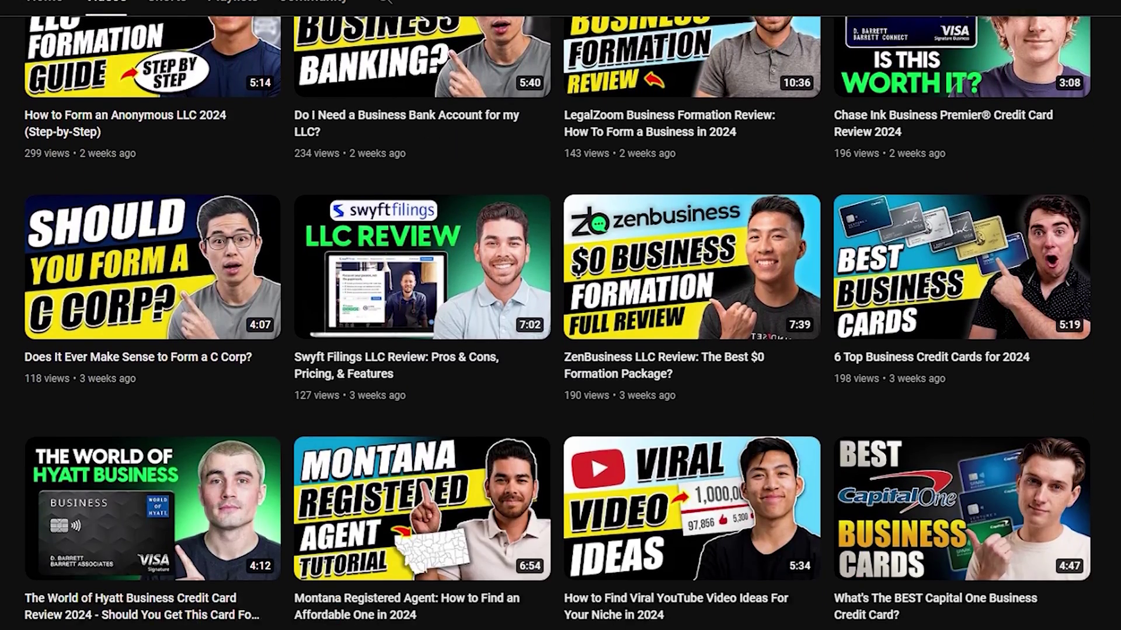